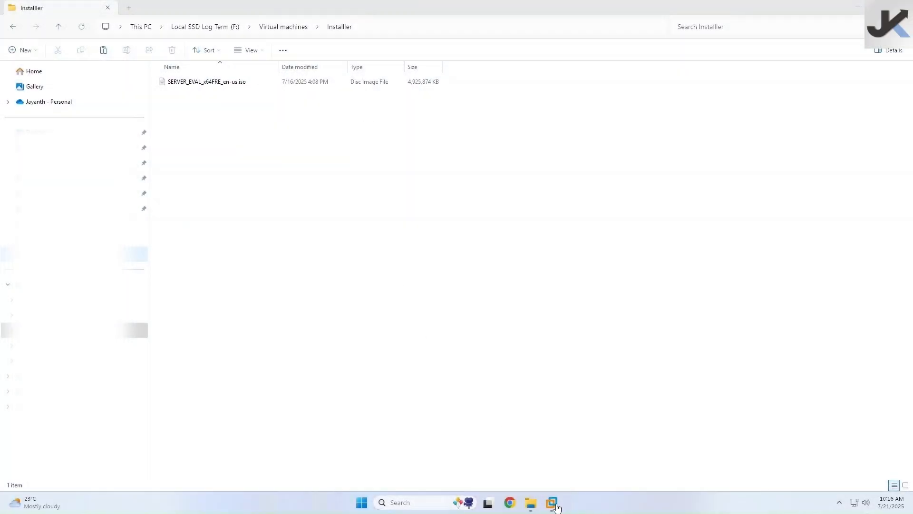
- Bring the AD virtual machine's VMware Workstation window to the front
{"action": "left_click", "coordinate": [559, 506]}
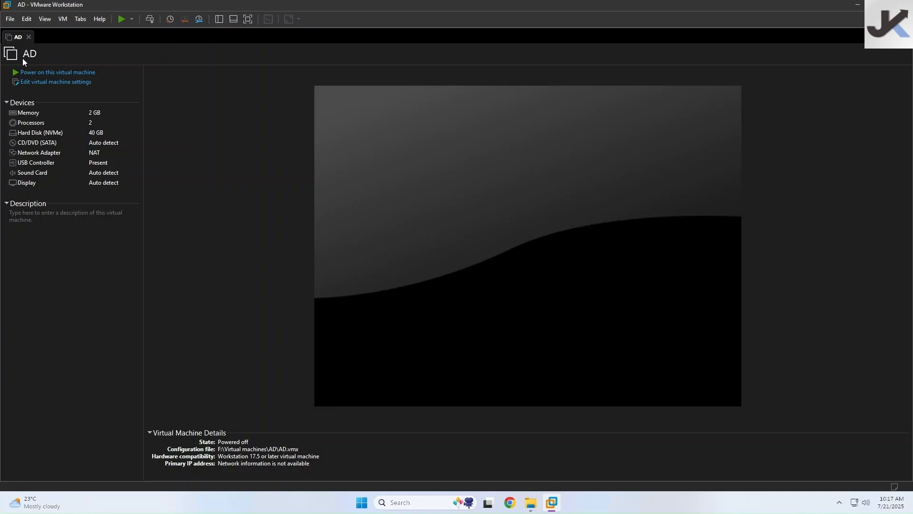
- Power on the AD machine and try connecting its CD/DVD (SATA) drive, dismissing the error
{"action": "left_click", "coordinate": [57, 72]}
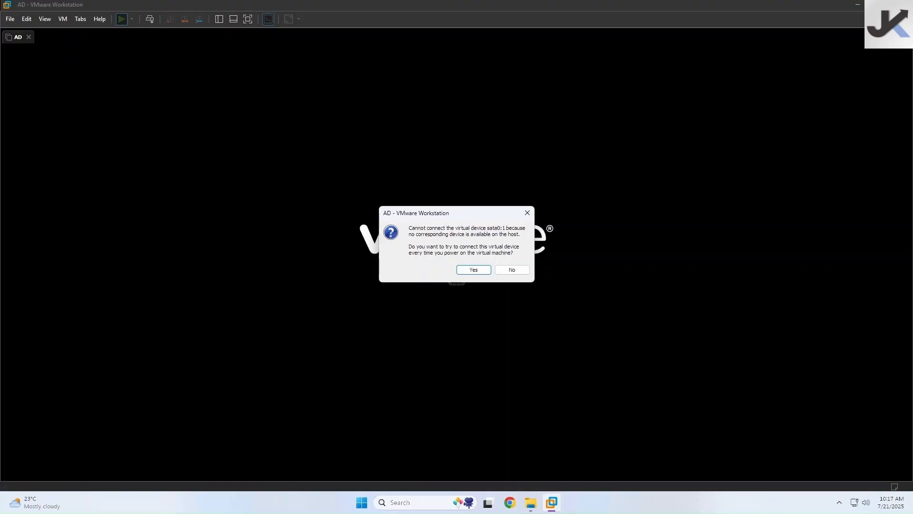
{"action": "left_click", "coordinate": [468, 269]}
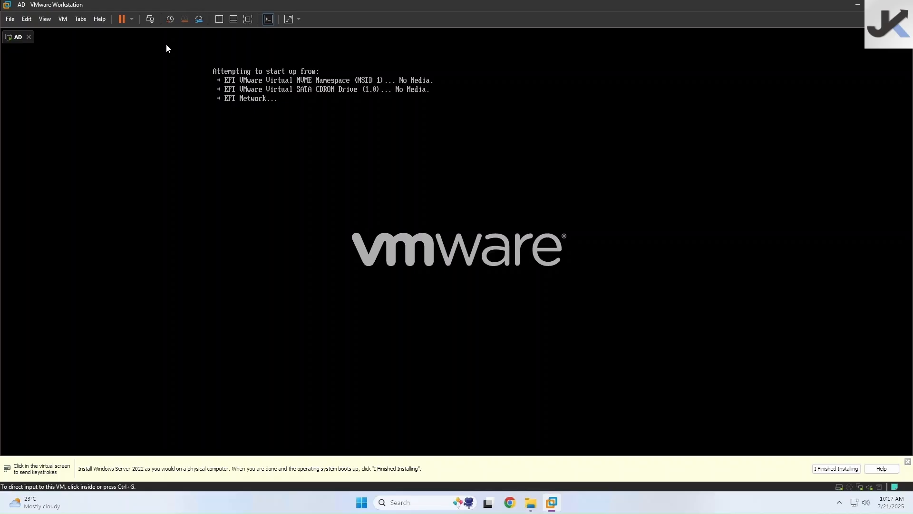
{"action": "left_click", "coordinate": [70, 22]}
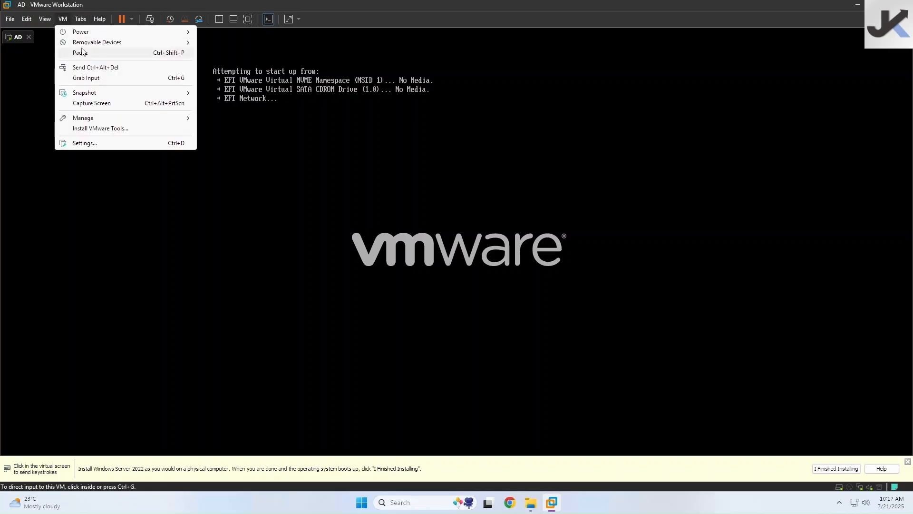
{"action": "mouse_move", "coordinate": [144, 44]}
{"action": "mouse_move", "coordinate": [209, 44]}
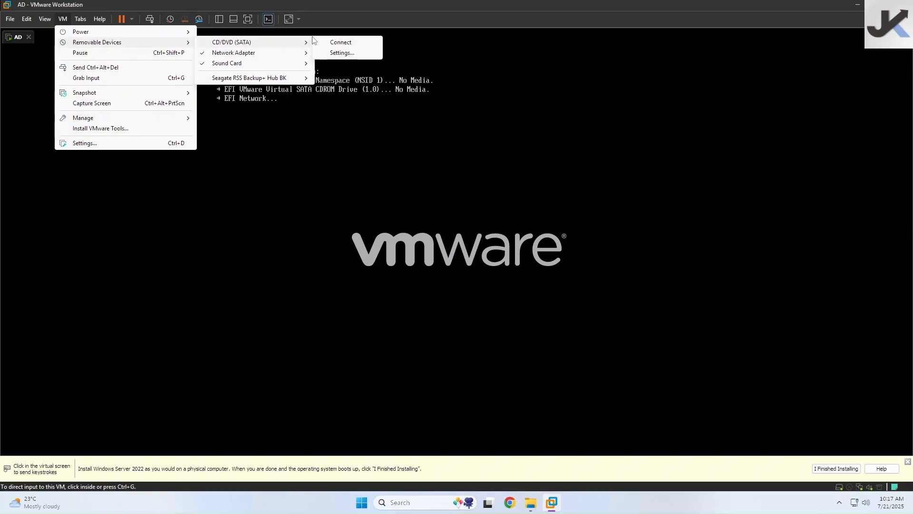
{"action": "left_click", "coordinate": [341, 41]}
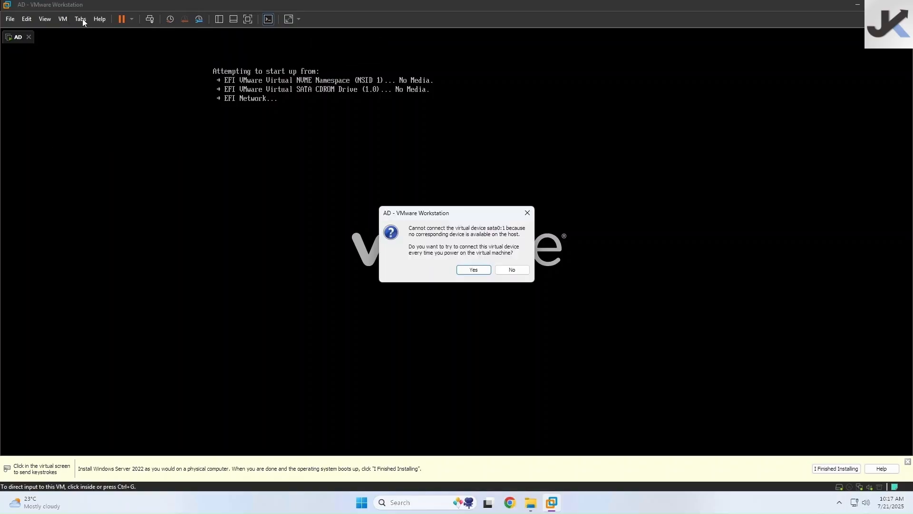
{"action": "left_click", "coordinate": [474, 269]}
{"action": "left_click", "coordinate": [509, 262]}
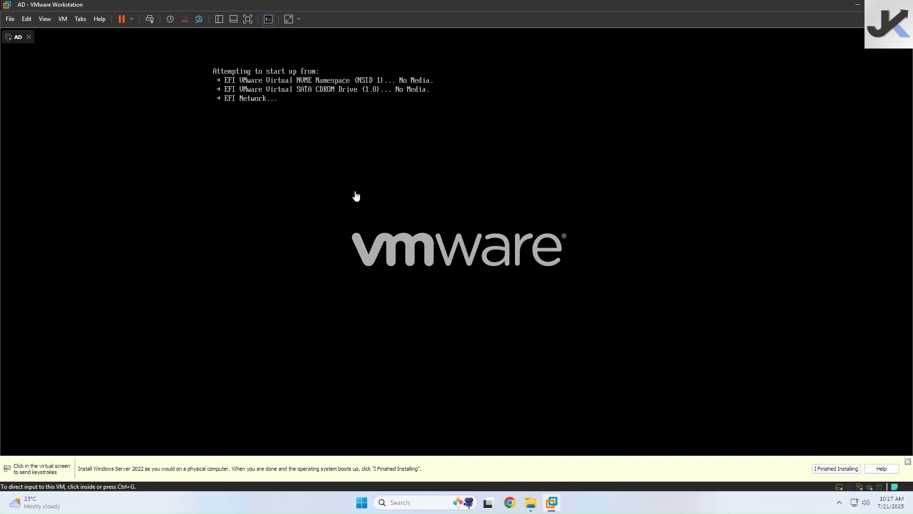
- Open the CD/DVD (SATA) drive settings from the VM's Removable Devices menu
{"action": "left_click", "coordinate": [63, 20]}
{"action": "mouse_move", "coordinate": [108, 42]}
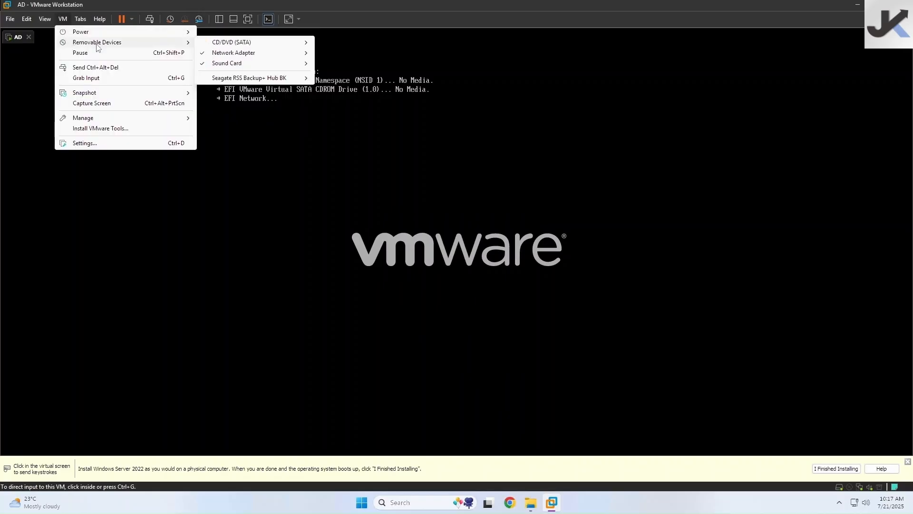
{"action": "mouse_move", "coordinate": [267, 45]}
{"action": "left_click", "coordinate": [342, 53]}
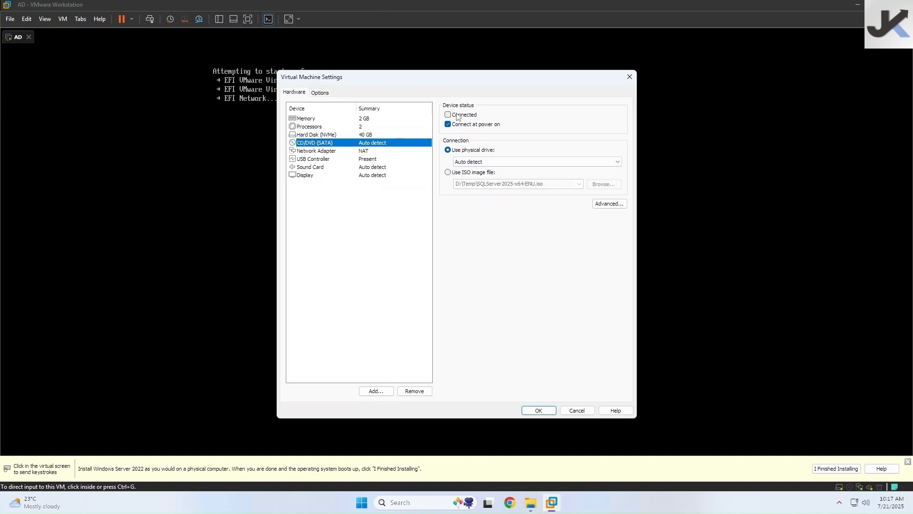
- Set the connected CD/DVD drive to use F:\Virtual machines\Installler\SERVER_EVAL_x64FRE_en-us.iso and save
{"action": "left_click", "coordinate": [454, 115]}
{"action": "left_click", "coordinate": [448, 173]}
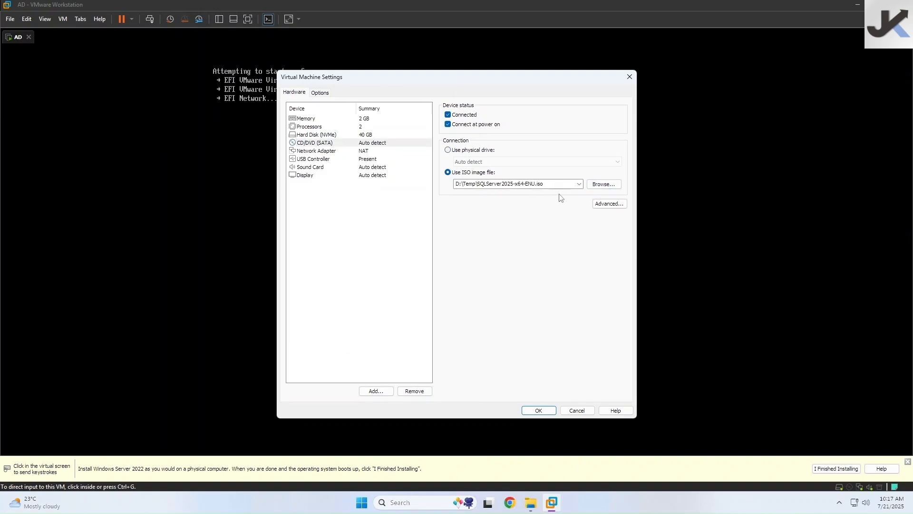
{"action": "left_click", "coordinate": [596, 188]}
{"action": "scroll", "coordinate": [338, 240], "scroll_direction": "down", "scroll_amount": 1}
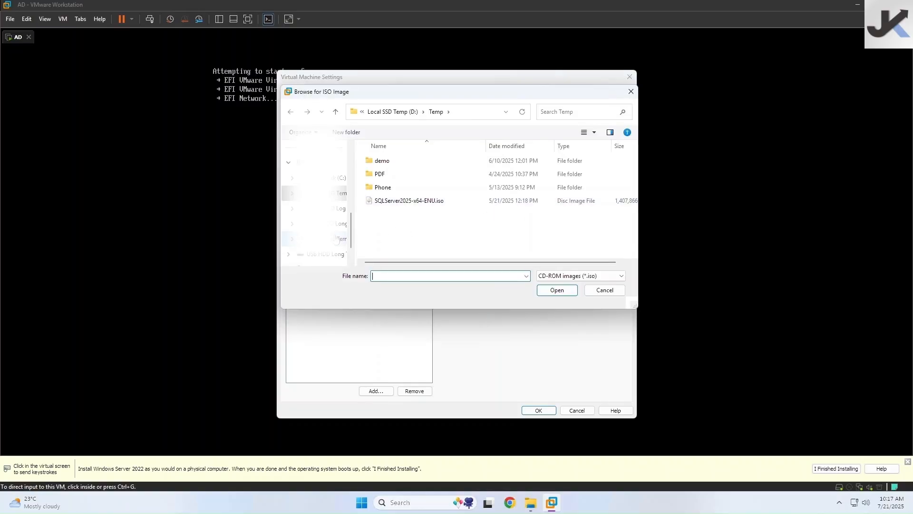
{"action": "left_click", "coordinate": [392, 113]}
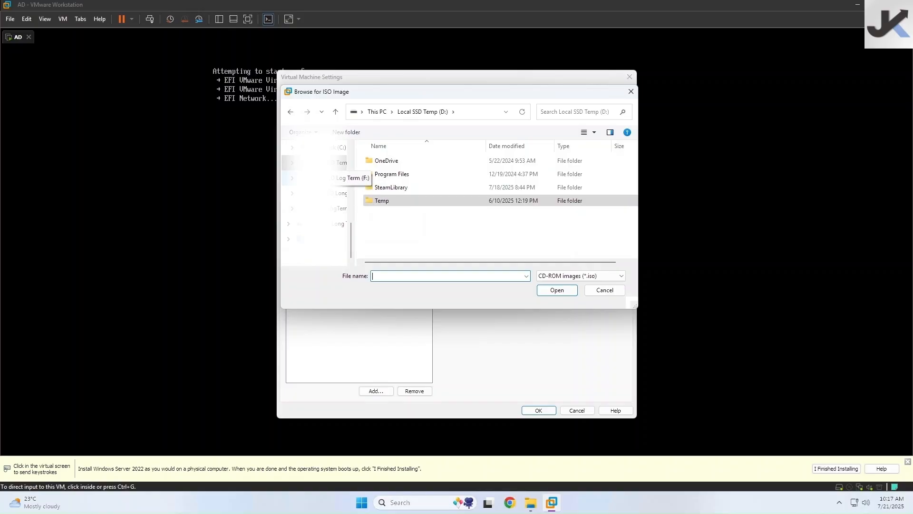
{"action": "left_click", "coordinate": [339, 178]}
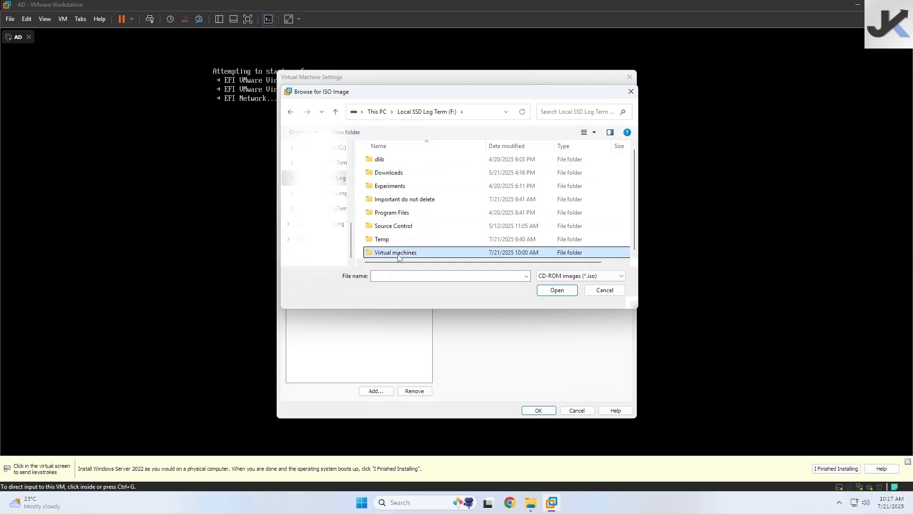
{"action": "double_click", "coordinate": [395, 252]}
{"action": "double_click", "coordinate": [386, 173]}
{"action": "left_click", "coordinate": [384, 161]}
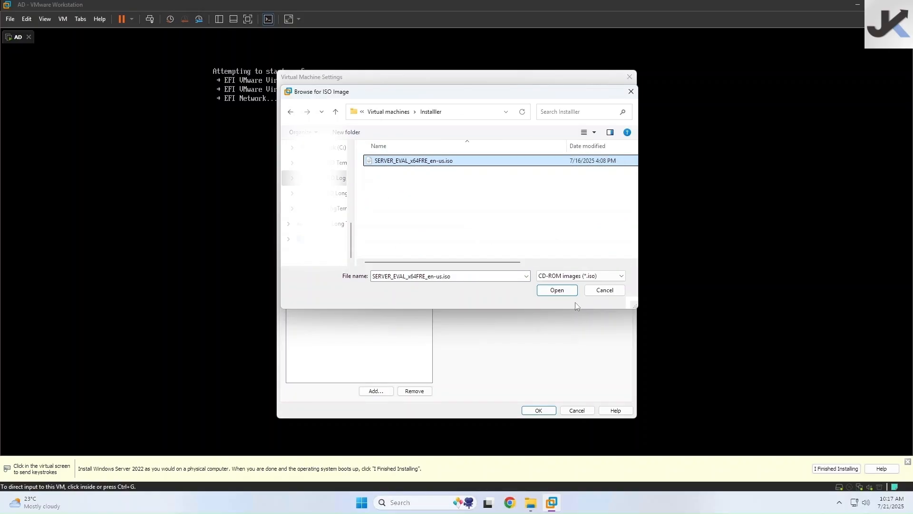
{"action": "left_click", "coordinate": [554, 291]}
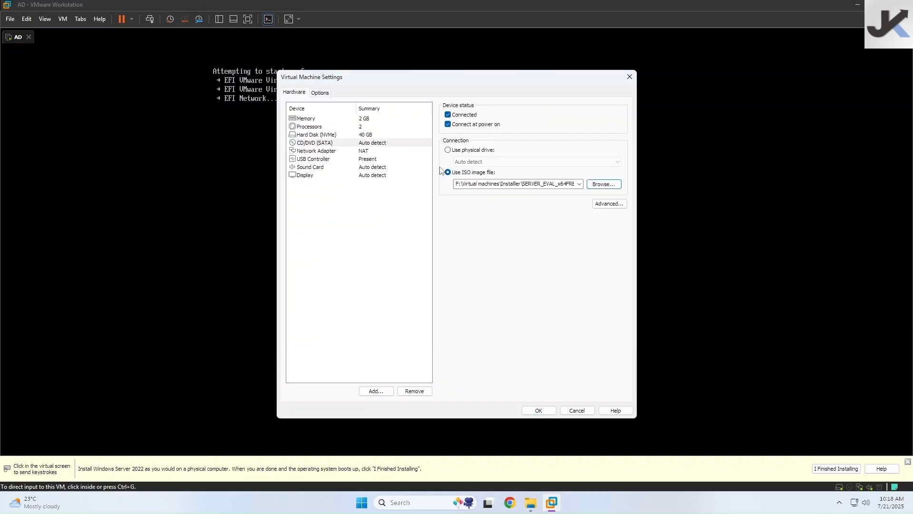
{"action": "left_click", "coordinate": [537, 410]}
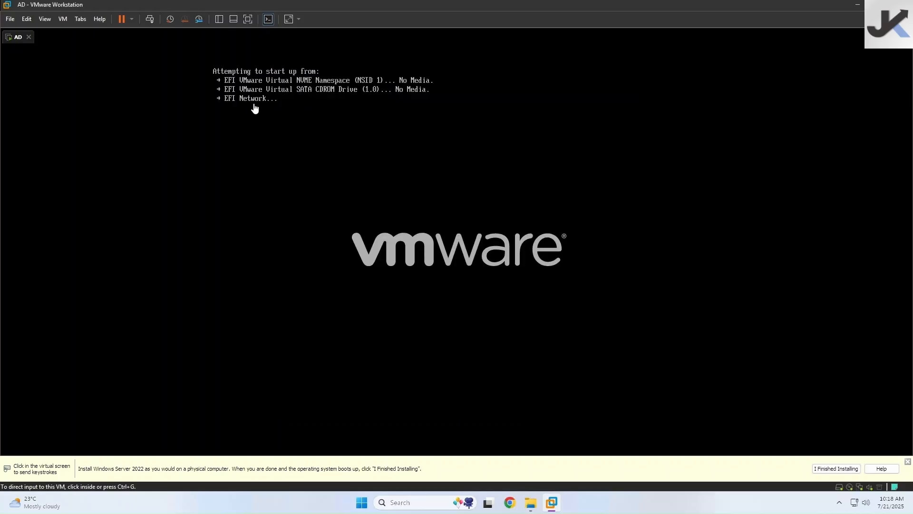
- Restart the AD guest and boot it from the server ISO into Windows setup
{"action": "left_click", "coordinate": [132, 20]}
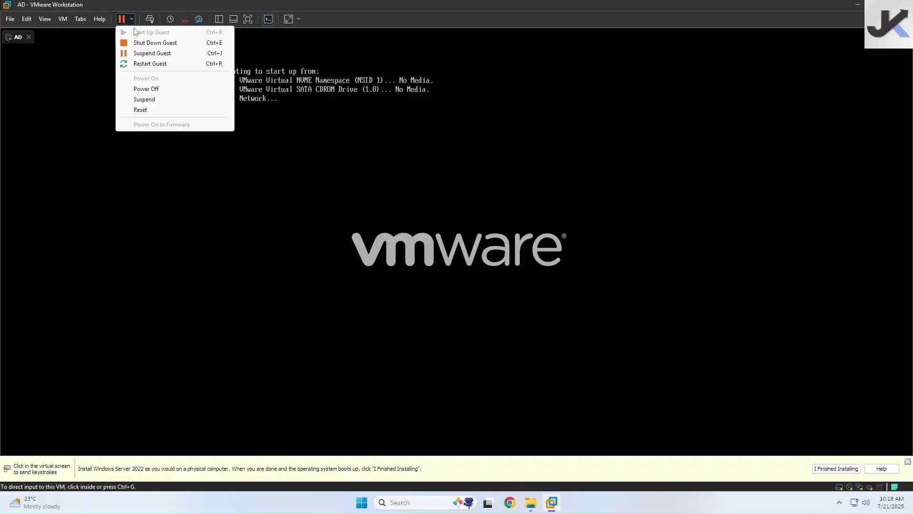
{"action": "left_click", "coordinate": [134, 64]}
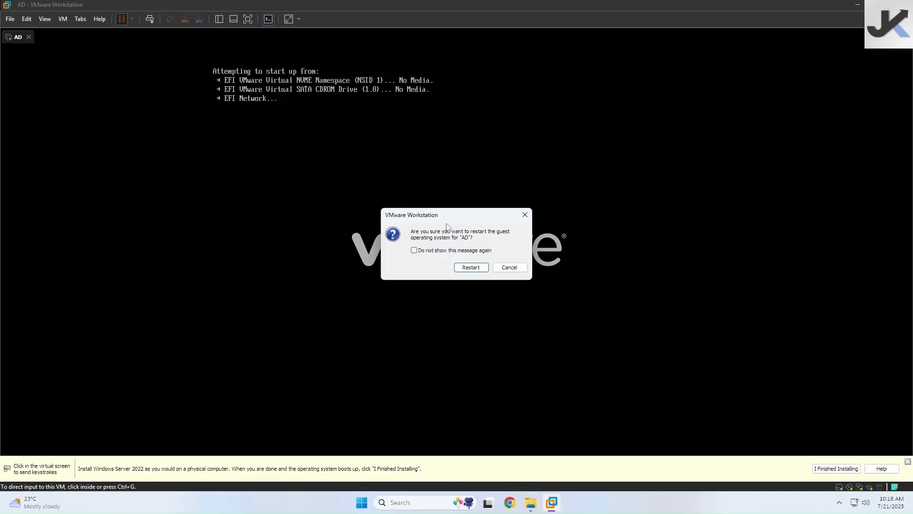
{"action": "left_click", "coordinate": [470, 267]}
{"action": "left_click", "coordinate": [428, 221]}
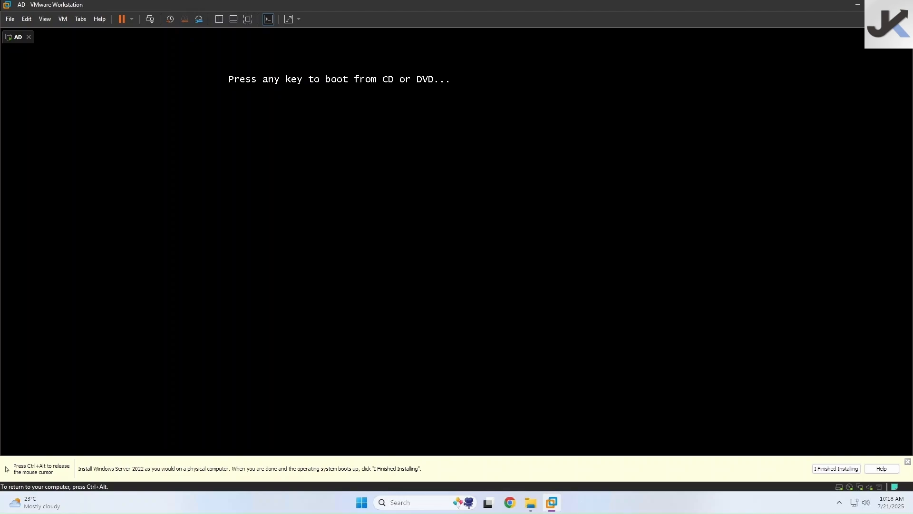
{"action": "key", "text": "Return"}
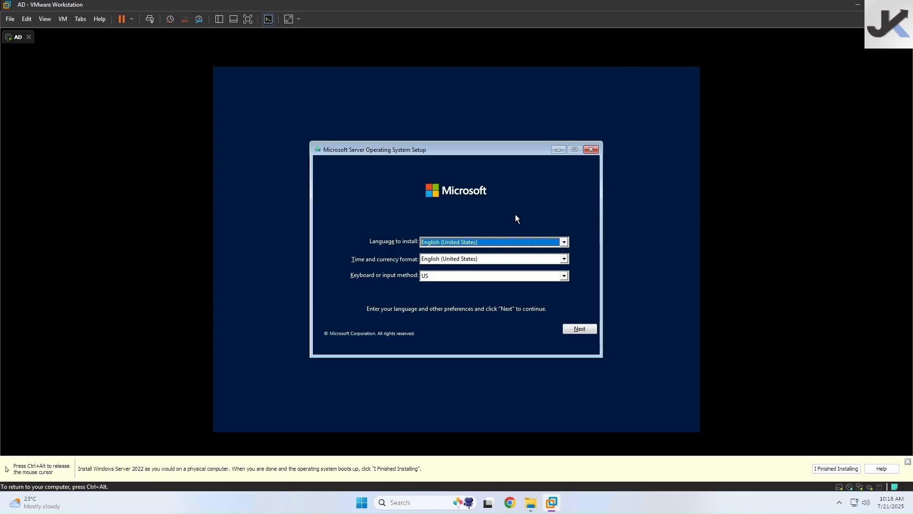
- Install Windows Server 2022 Standard Evaluation (Desktop Experience) with default language and accept the licence terms
{"action": "left_click", "coordinate": [578, 325]}
{"action": "left_click", "coordinate": [454, 253]}
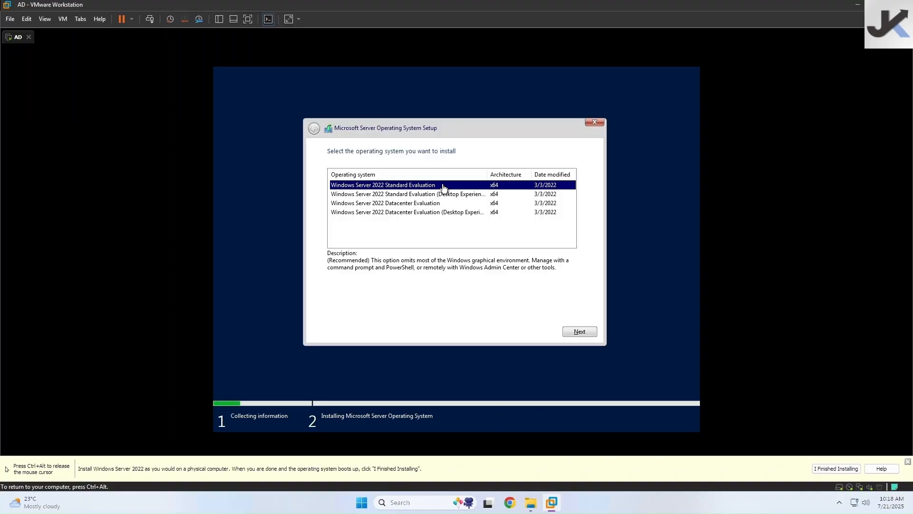
{"action": "left_click", "coordinate": [427, 195]}
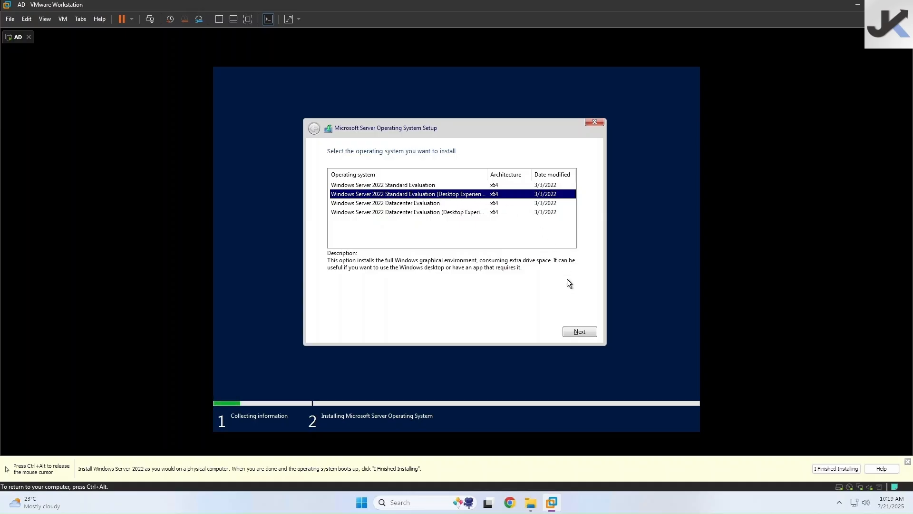
{"action": "left_click", "coordinate": [584, 333]}
{"action": "left_click", "coordinate": [335, 313]}
{"action": "left_click", "coordinate": [569, 334]}
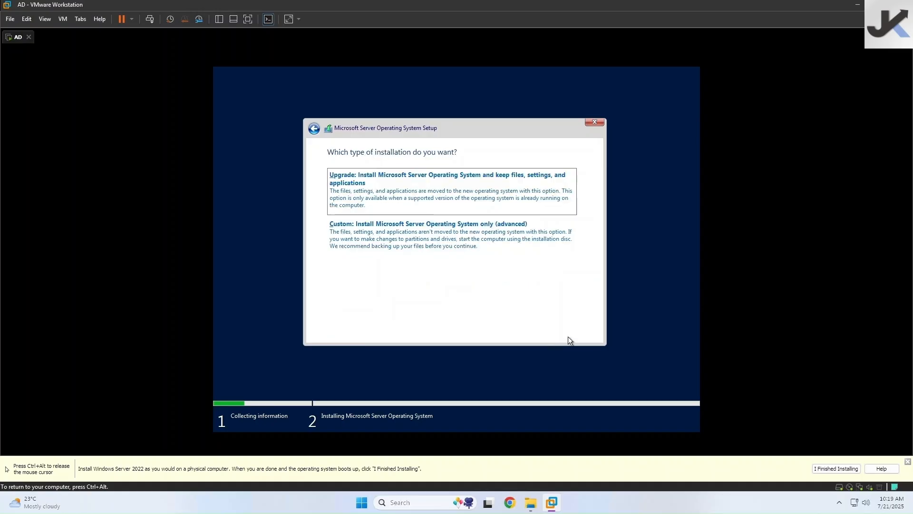
- Choose Custom install, create a 40960 MB partition on Drive 0, and install onto Partition 3
{"action": "left_click", "coordinate": [393, 234]}
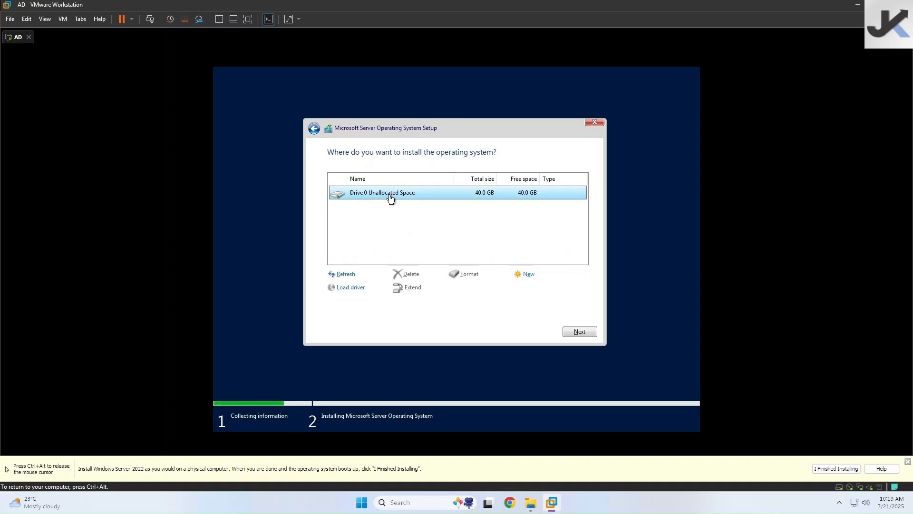
{"action": "left_click", "coordinate": [523, 276]}
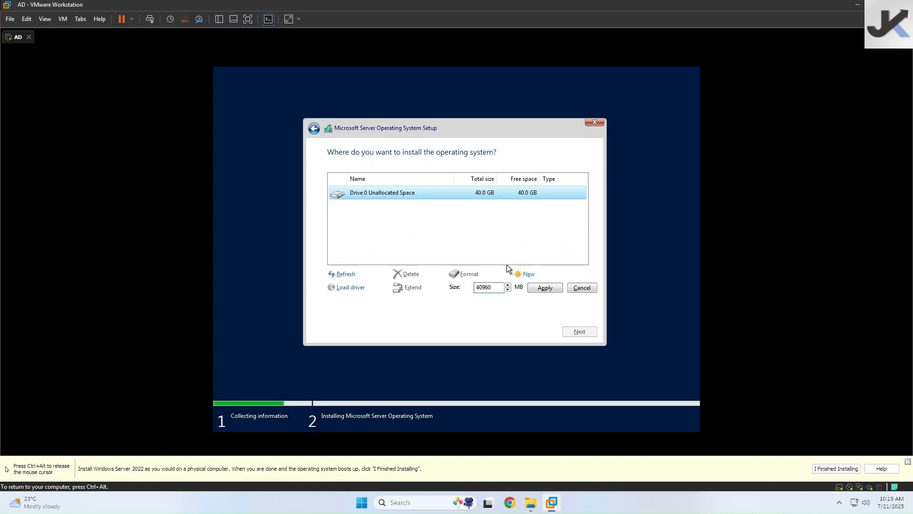
{"action": "left_click", "coordinate": [541, 290]}
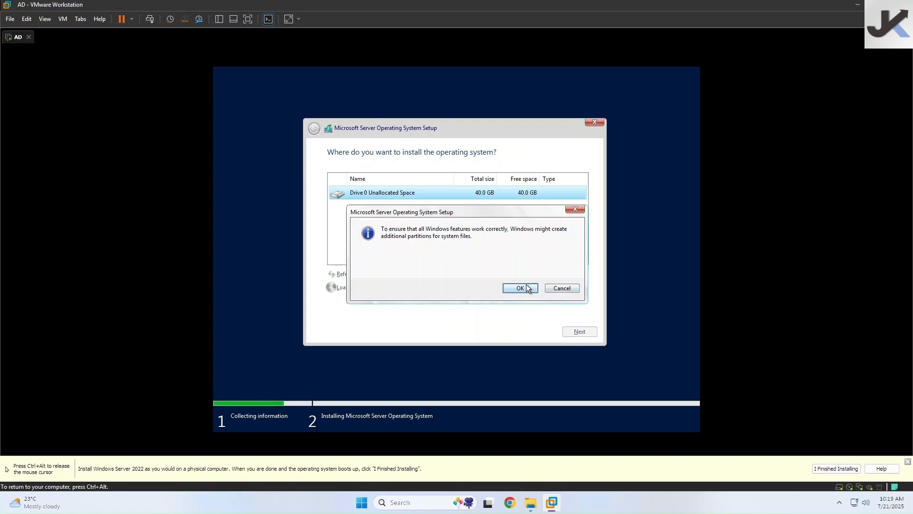
{"action": "left_click", "coordinate": [526, 285]}
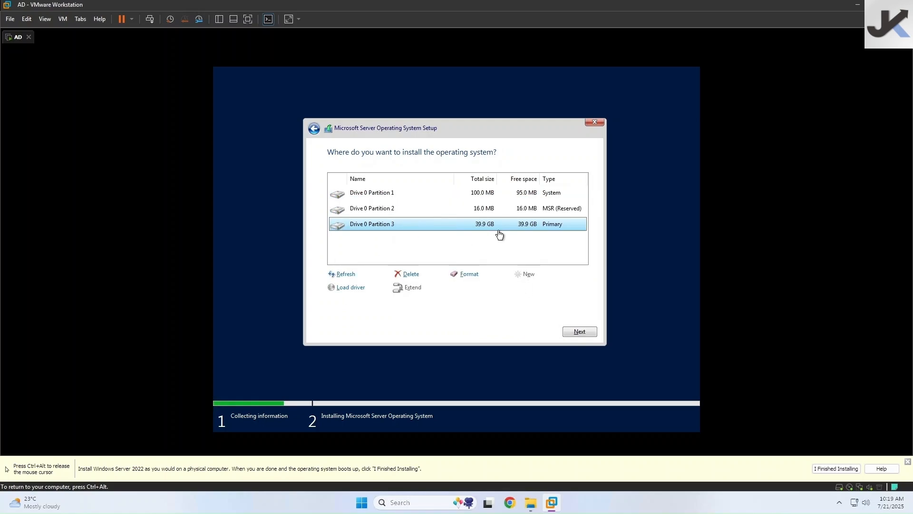
{"action": "left_click", "coordinate": [576, 331]}
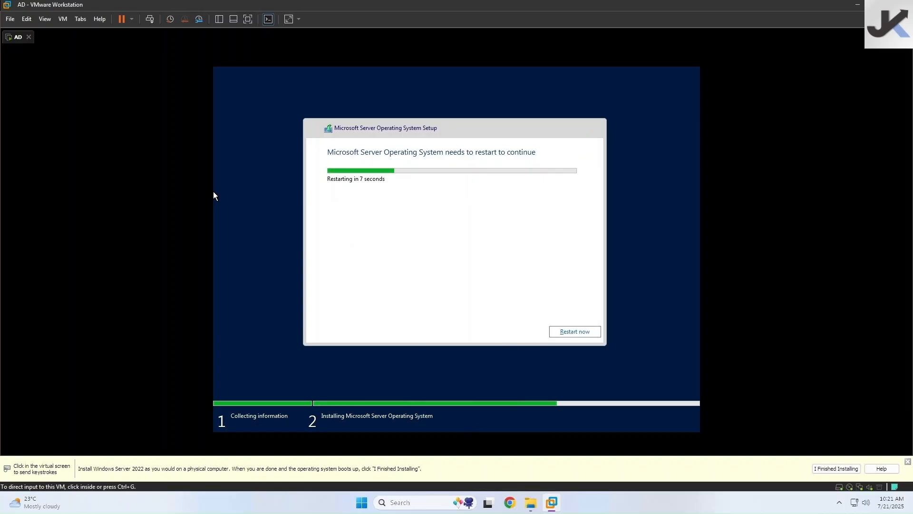
- Restart setup, enter and confirm the Administrator password, then unlock the server to sign in
{"action": "left_click", "coordinate": [571, 335]}
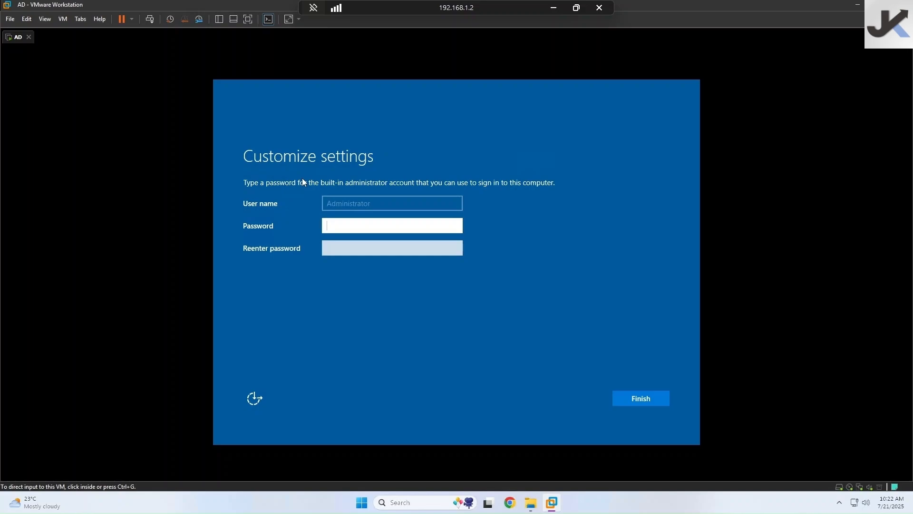
{"action": "left_click", "coordinate": [389, 226]}
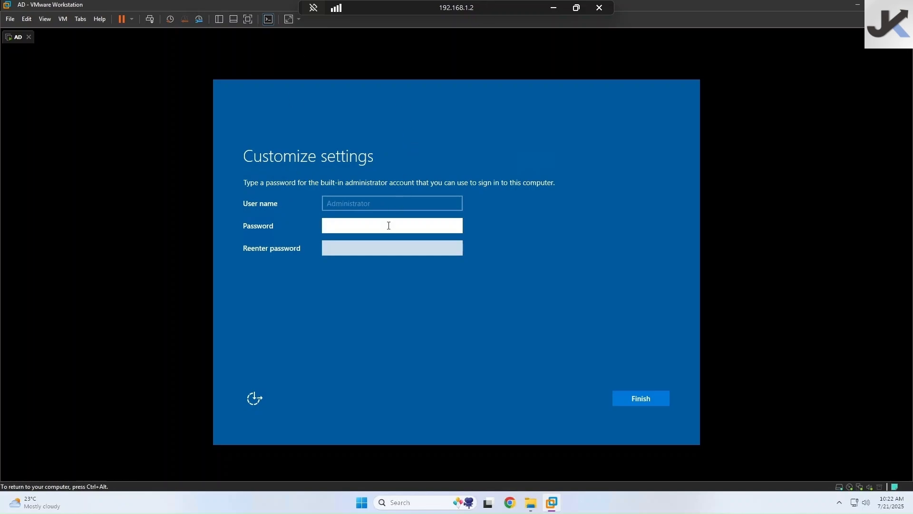
{"action": "type", "text": "P@ssw"}
{"action": "type", "text": "•••••••"}
{"action": "key", "text": "Tab"}
{"action": "type", "text": "P@ss"}
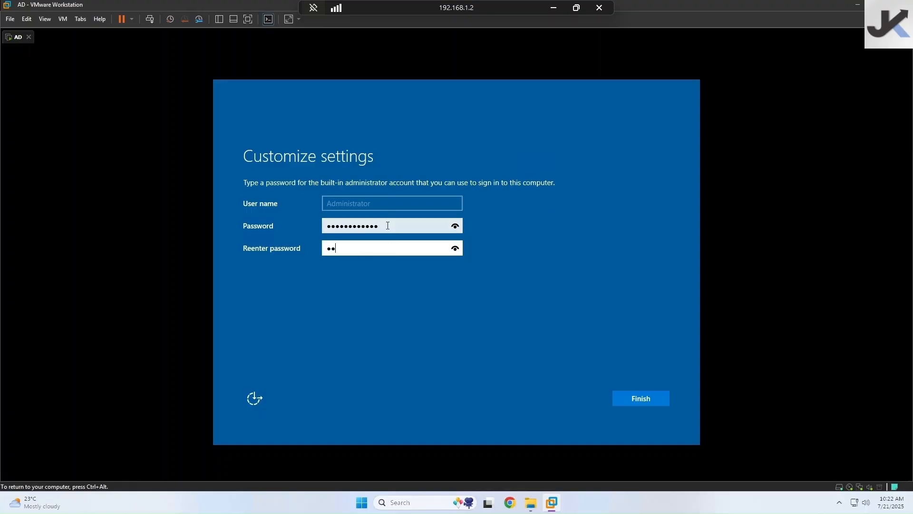
{"action": "type", "text": "•••••••"}
{"action": "left_click", "coordinate": [663, 404]}
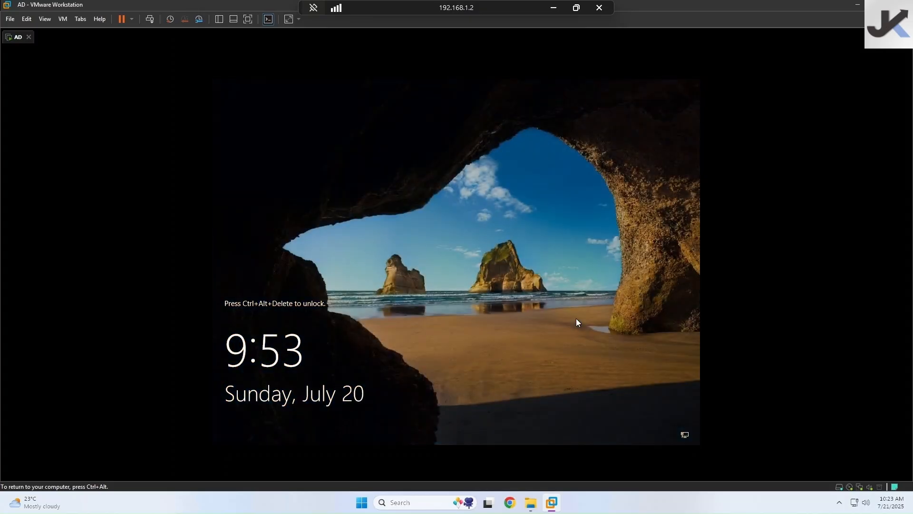
{"action": "key", "text": "ctrl+alt"}
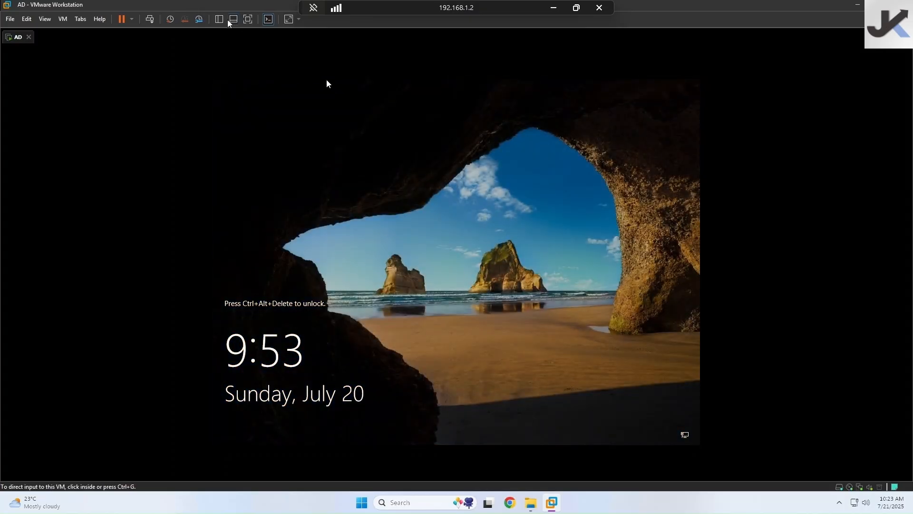
{"action": "left_click", "coordinate": [152, 20]}
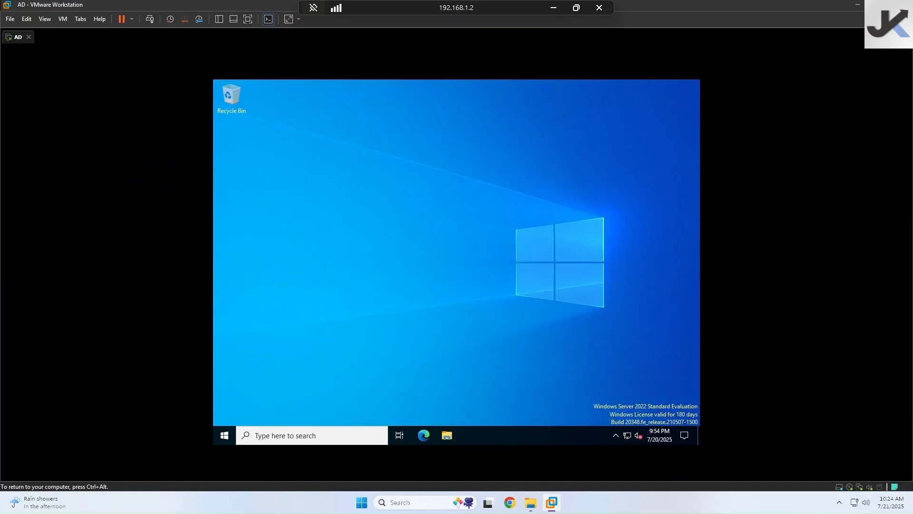
- Go from Start through Control Panel's Network and Sharing Center to Ethernet0's TCP/IPv4 properties
{"action": "left_click", "coordinate": [229, 434]}
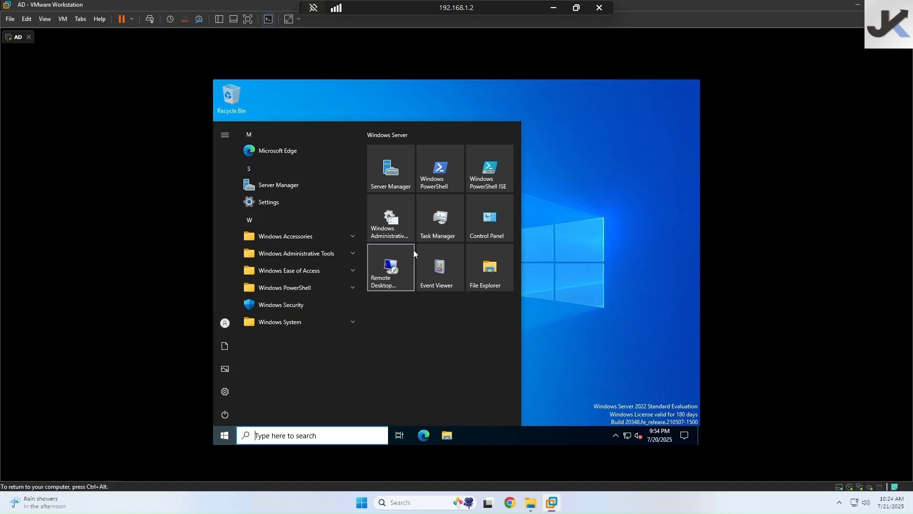
{"action": "left_click", "coordinate": [495, 214]}
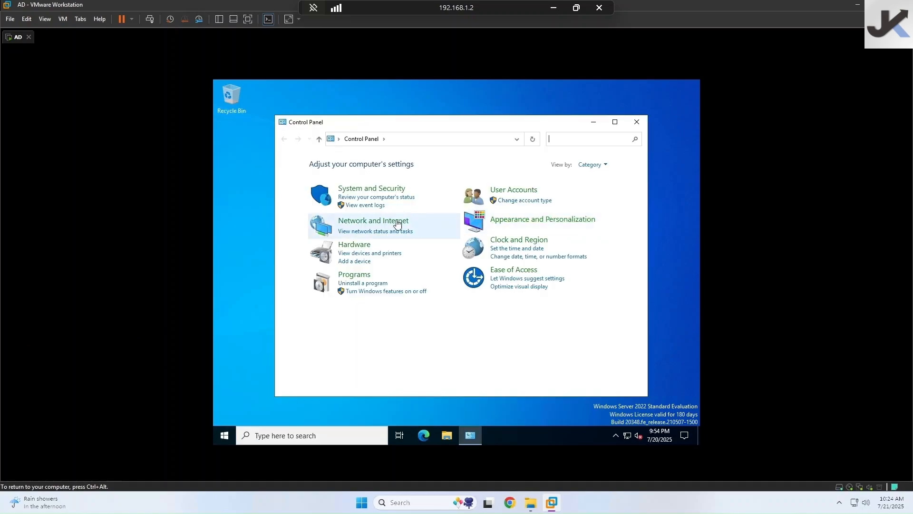
{"action": "left_click", "coordinate": [370, 220]}
{"action": "left_click", "coordinate": [418, 172]}
{"action": "left_click", "coordinate": [578, 197]}
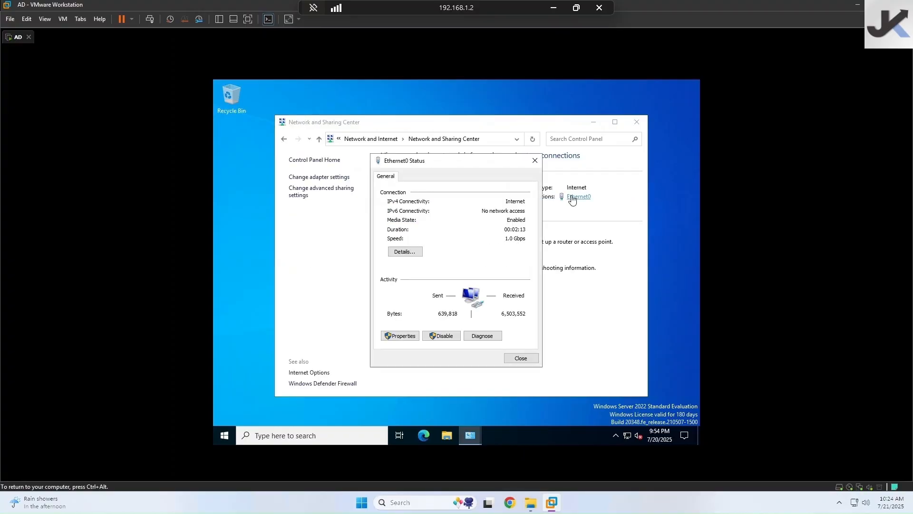
{"action": "left_click", "coordinate": [400, 336]}
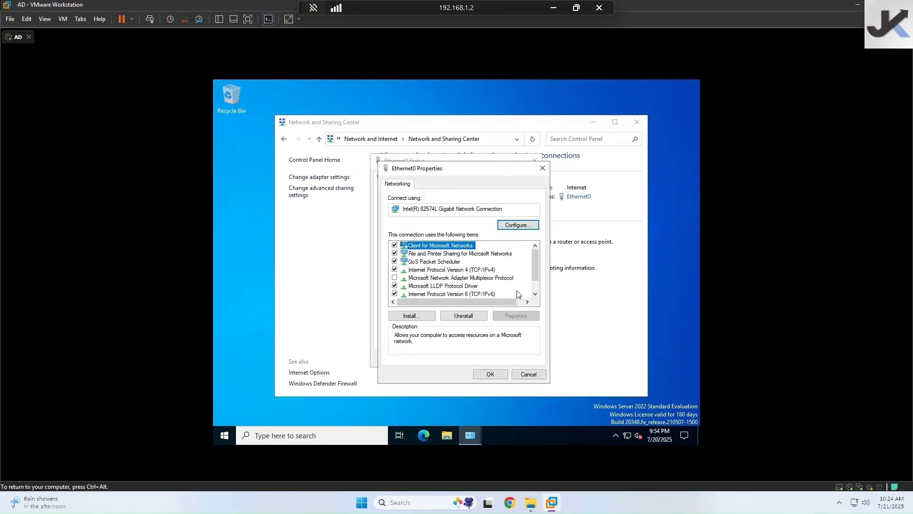
{"action": "left_click", "coordinate": [459, 271]}
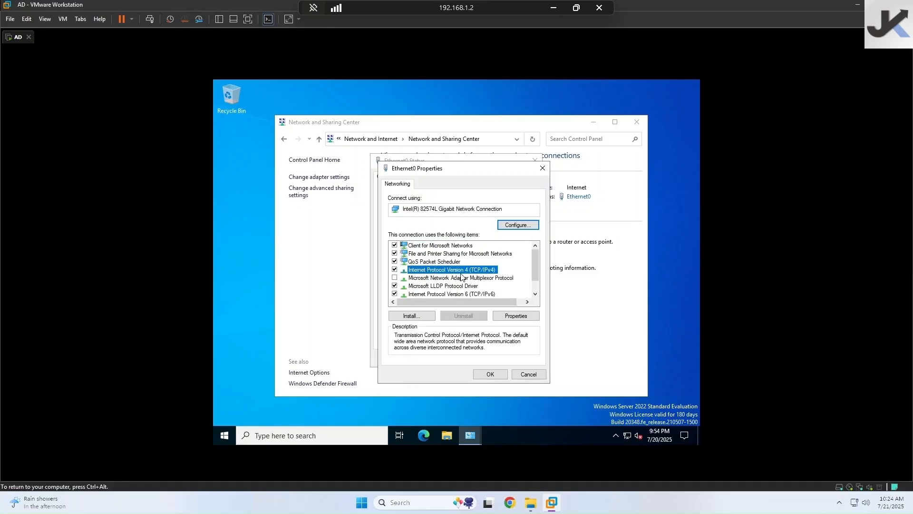
{"action": "left_click", "coordinate": [513, 319]}
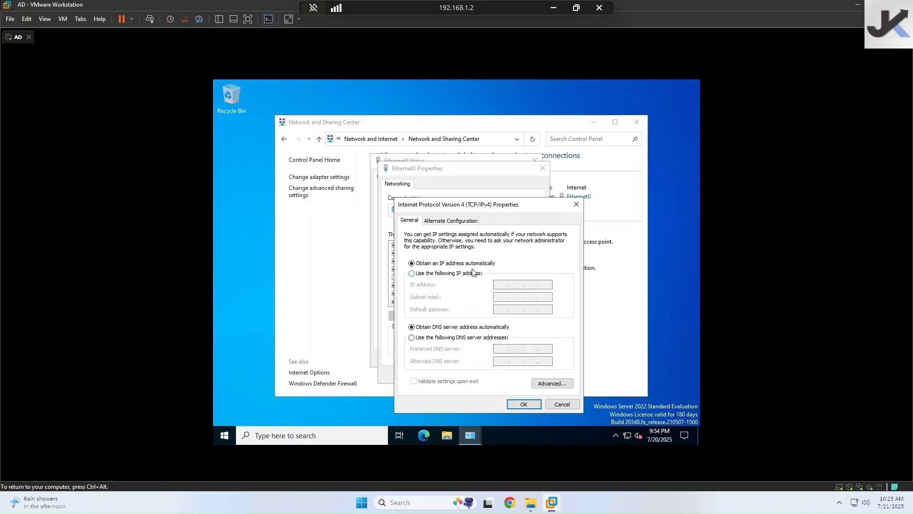
- Set Ethernet0 to static IP 10.0.0.1, mask 255.0.0.0, preferred DNS 127.0.0.1, and apply
{"action": "left_click", "coordinate": [412, 273]}
{"action": "left_click", "coordinate": [504, 286]}
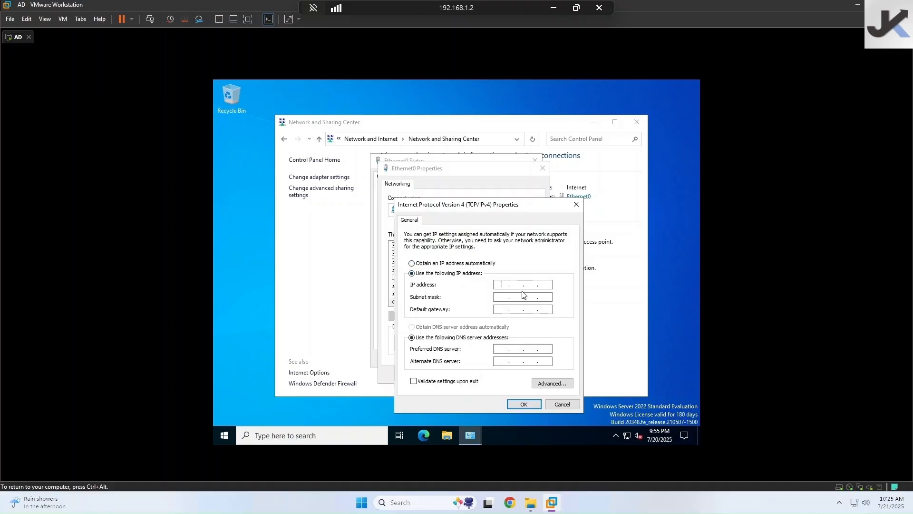
{"action": "type", "text": "10.0.0.1"}
{"action": "key", "text": "Tab"}
{"action": "left_click", "coordinate": [525, 286]}
{"action": "type", "text": "10.."}
{"action": "left_click", "coordinate": [527, 288]}
{"action": "type", "text": "1"}
{"action": "type", "text": "0"}
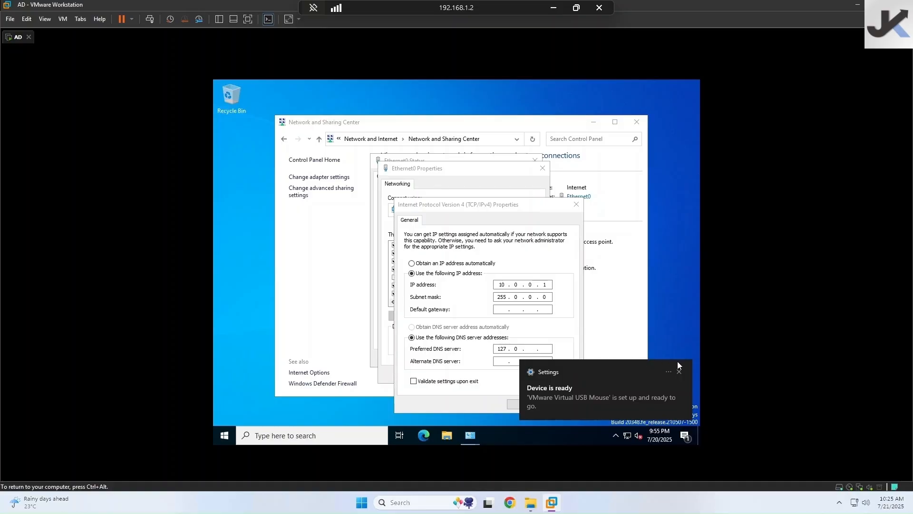
{"action": "left_click", "coordinate": [679, 372]}
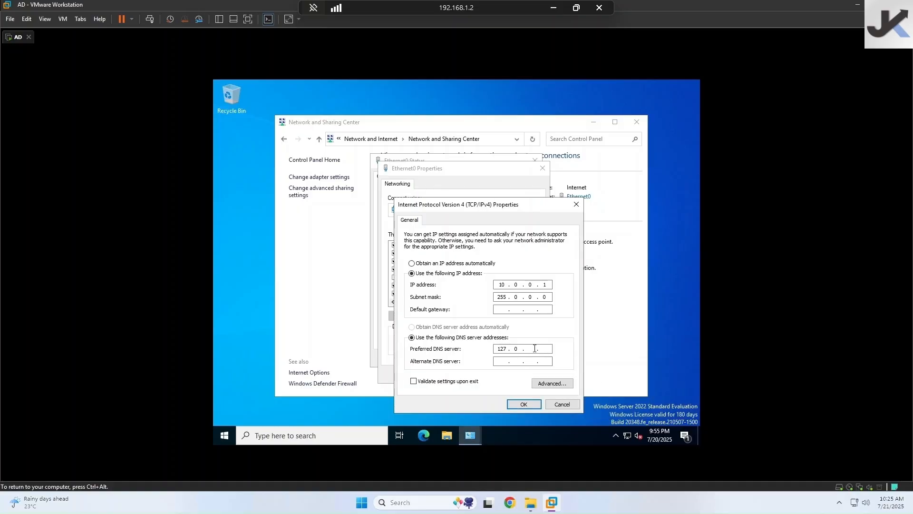
{"action": "type", "text": "0"}
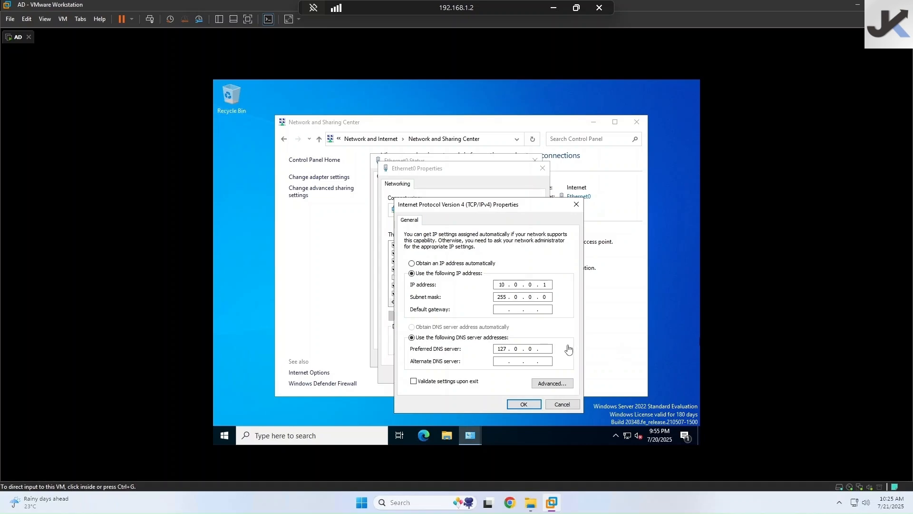
{"action": "type", "text": "1"}
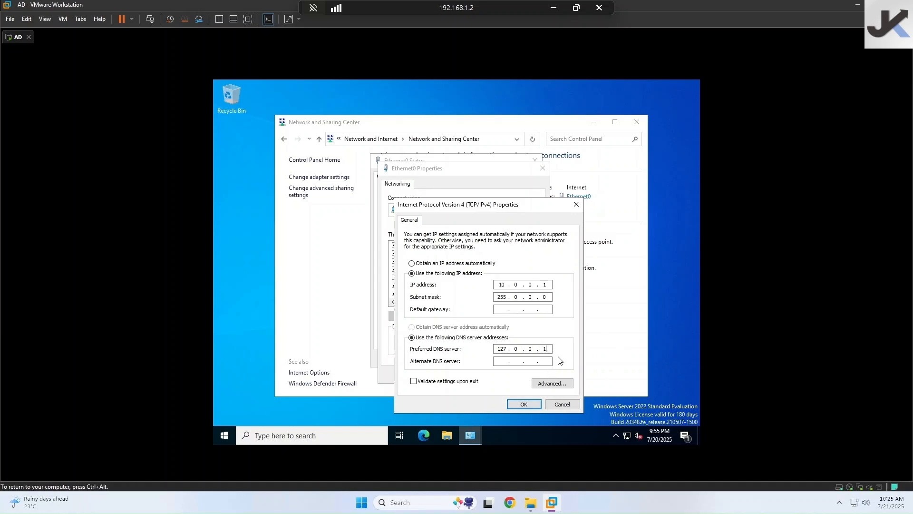
{"action": "left_click", "coordinate": [529, 402]}
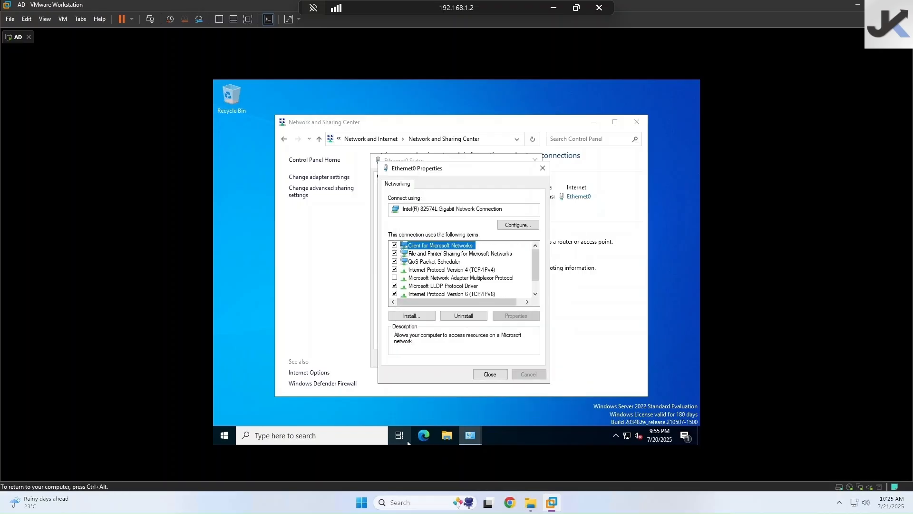
- Launch Edge and skip its first-run setup without signing in, importing or sharing data
{"action": "left_click", "coordinate": [424, 436]}
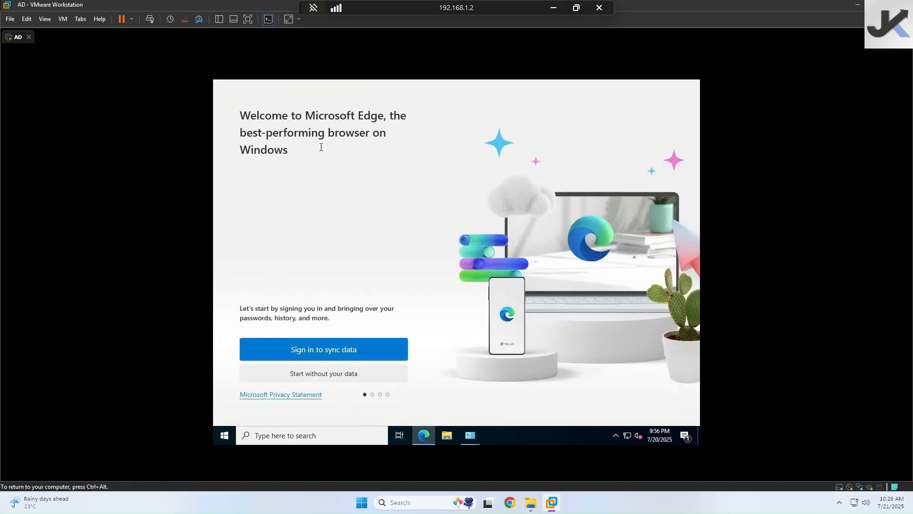
{"action": "left_click", "coordinate": [324, 378]}
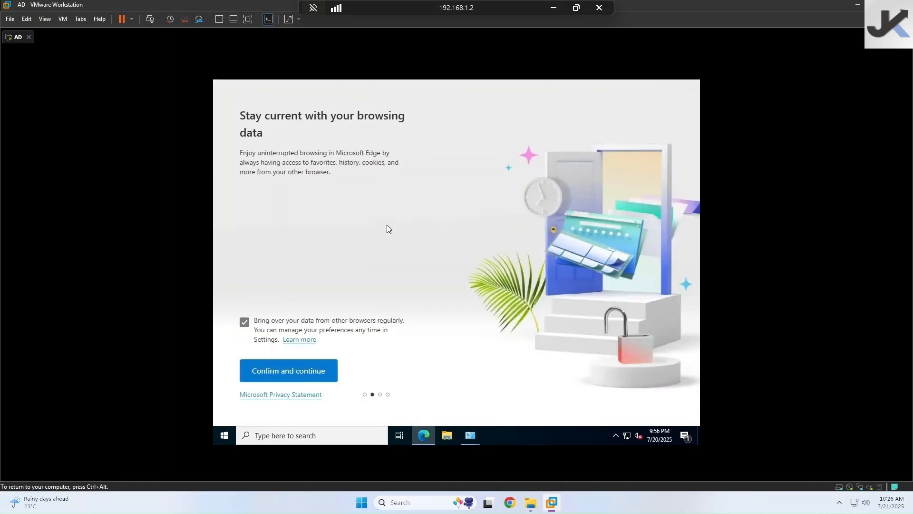
{"action": "left_click", "coordinate": [244, 322]}
{"action": "left_click", "coordinate": [279, 370]}
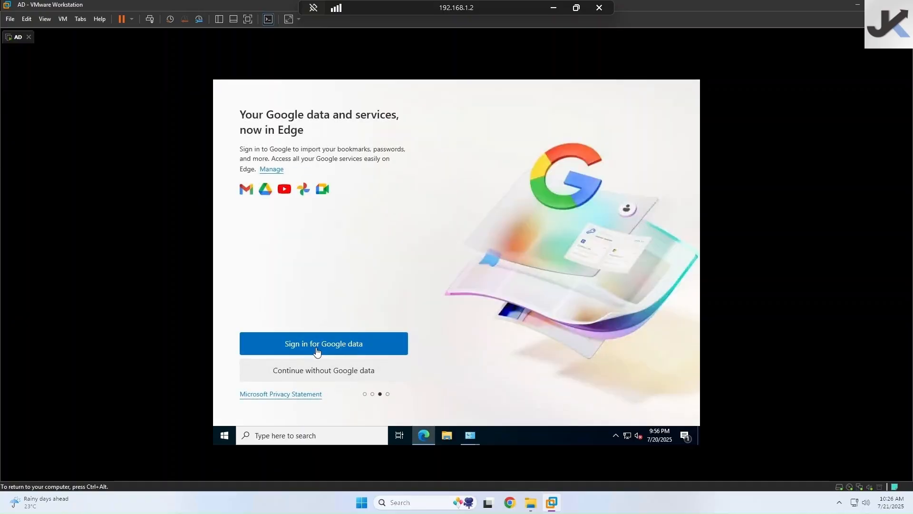
{"action": "left_click", "coordinate": [322, 370]}
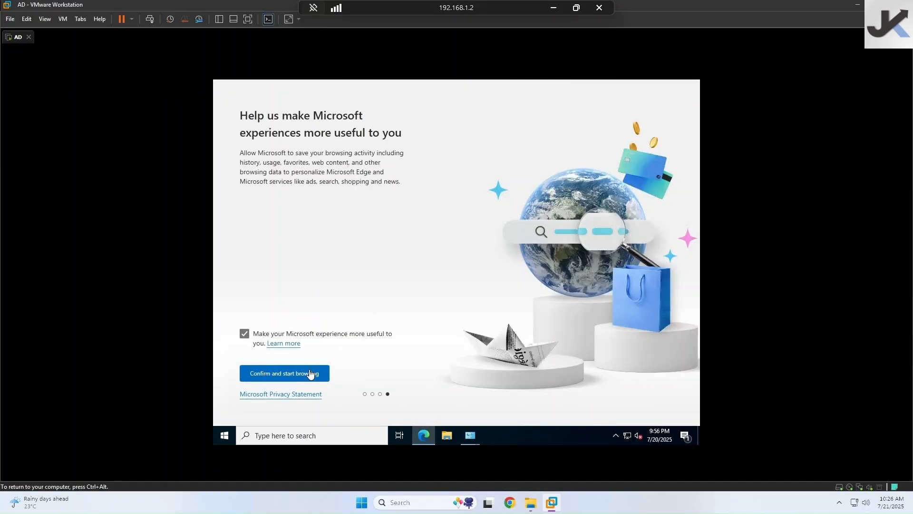
{"action": "left_click", "coordinate": [256, 332]}
{"action": "left_click", "coordinate": [257, 377]}
- Search Bing for 'loopback ip address' to confirm 127.0.0.1, then close Edge
{"action": "left_click", "coordinate": [360, 106]}
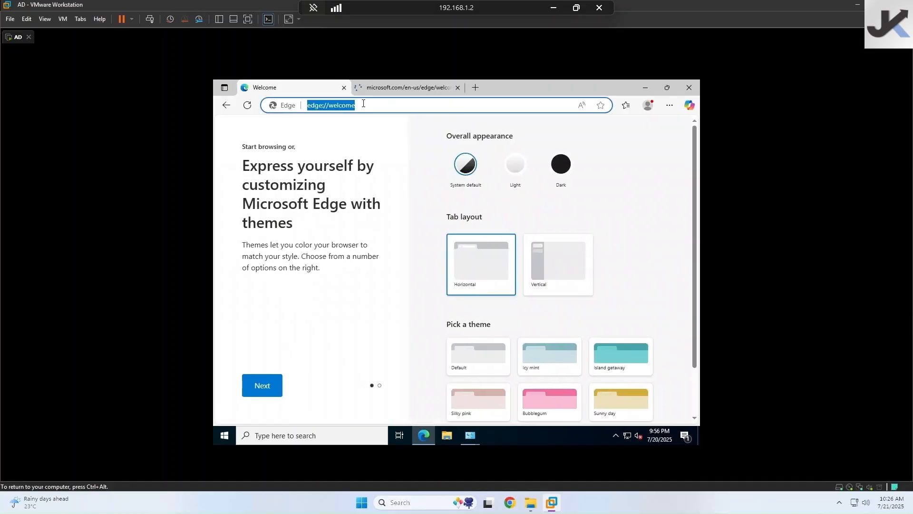
{"action": "type", "text": "lop"}
{"action": "key", "text": "BackSpace"}
{"action": "type", "text": "p"}
{"action": "key", "text": "BackSpace"}
{"action": "type", "text": "op back ip addres"}
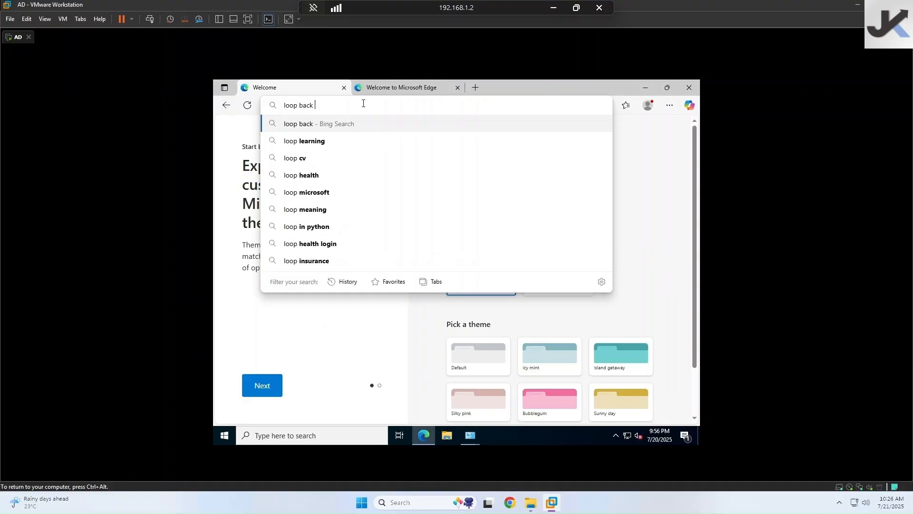
{"action": "key", "text": "Down"}
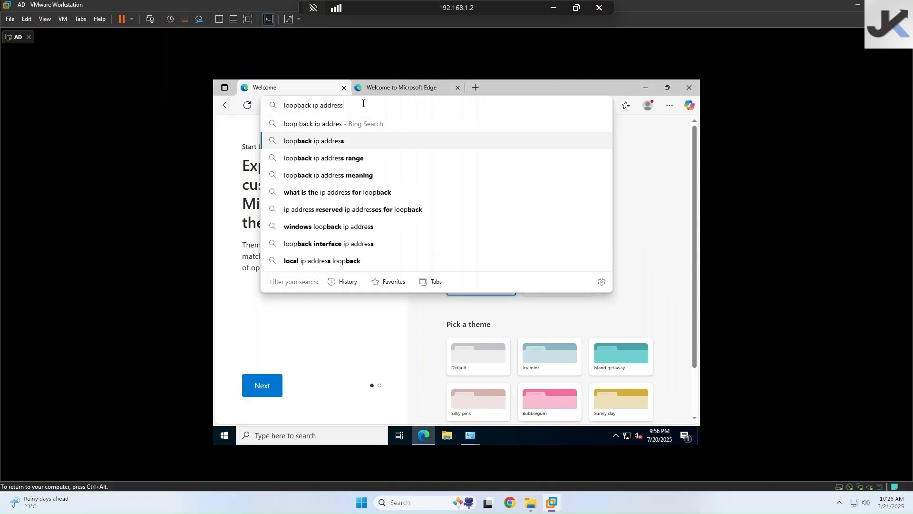
{"action": "key", "text": "Return"}
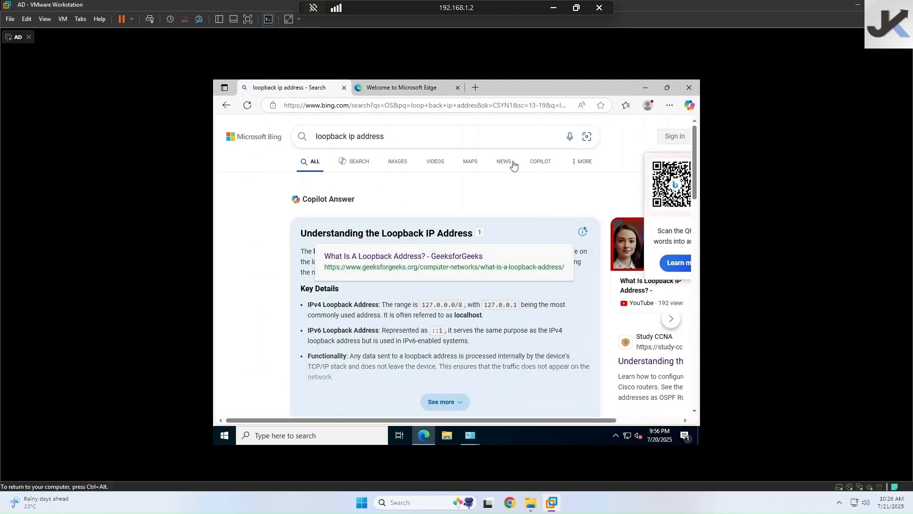
{"action": "left_click", "coordinate": [688, 90]}
- Set the adapter's IPv4 to static 10.0.0.1, mask 255.0.0.0, DNS 127.0.0.1
{"action": "scroll", "coordinate": [490, 280], "scroll_direction": "down", "scroll_amount": 1}
{"action": "scroll", "coordinate": [481, 271], "scroll_direction": "up", "scroll_amount": 1}
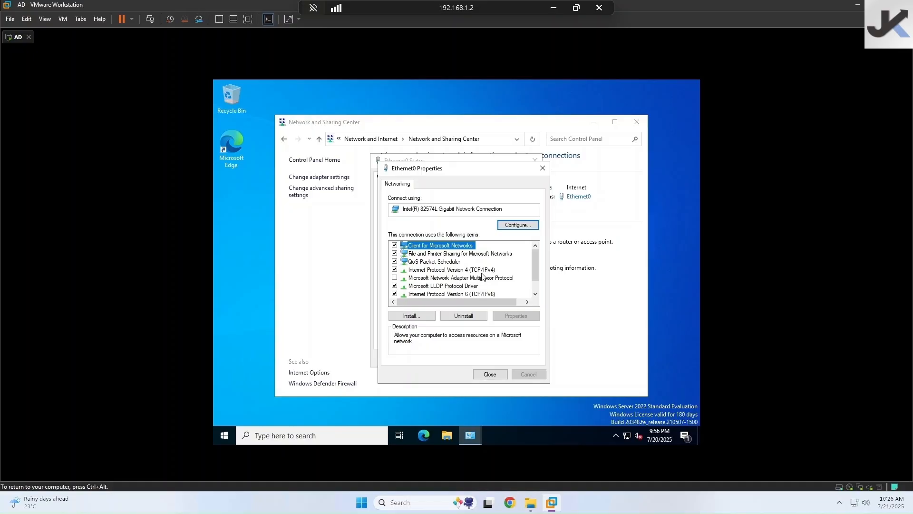
{"action": "scroll", "coordinate": [480, 295], "scroll_direction": "down", "scroll_amount": 1}
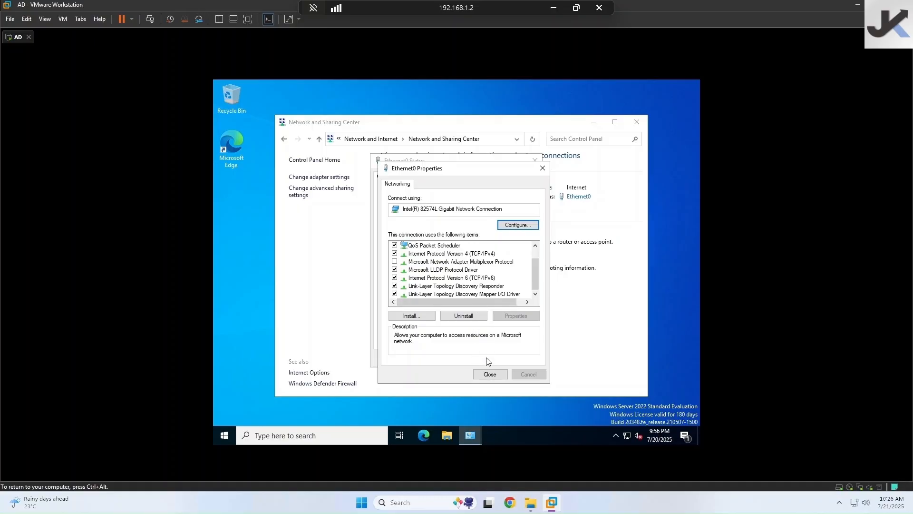
{"action": "left_click", "coordinate": [491, 373]}
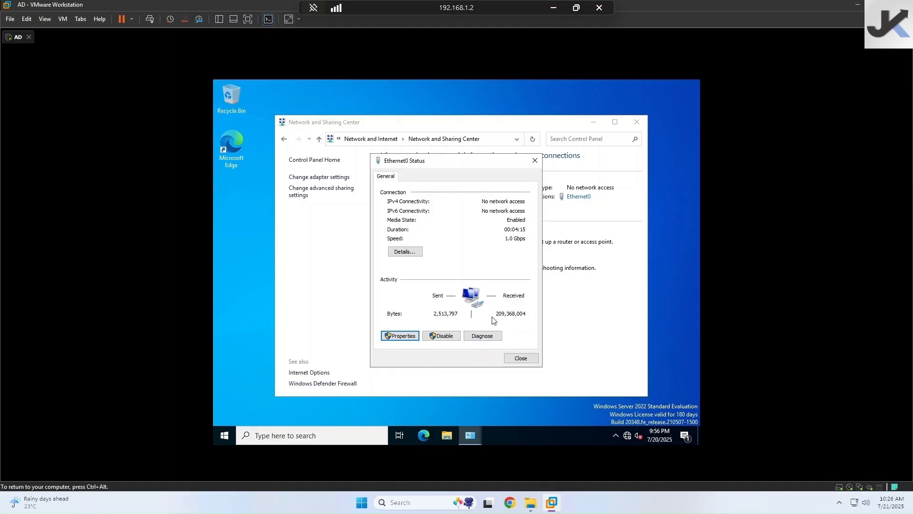
{"action": "left_click", "coordinate": [389, 337]}
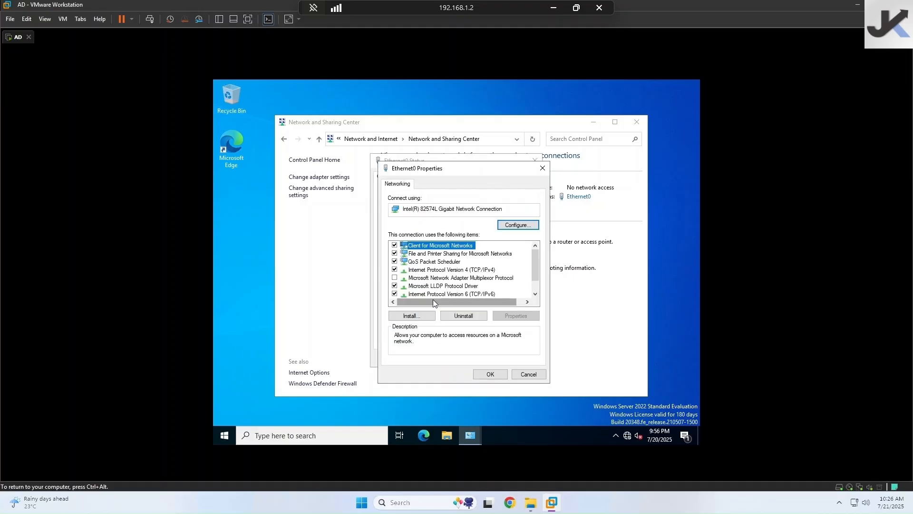
{"action": "left_click", "coordinate": [456, 270]}
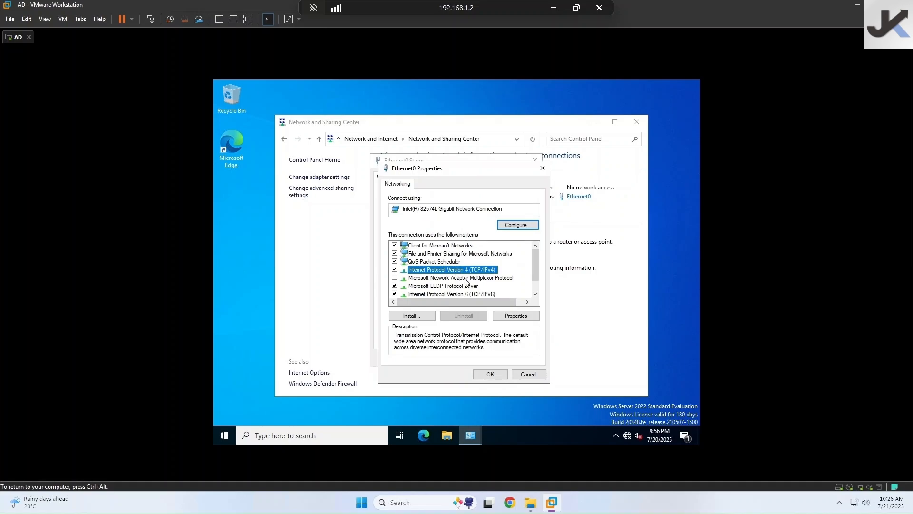
{"action": "left_click", "coordinate": [508, 316]}
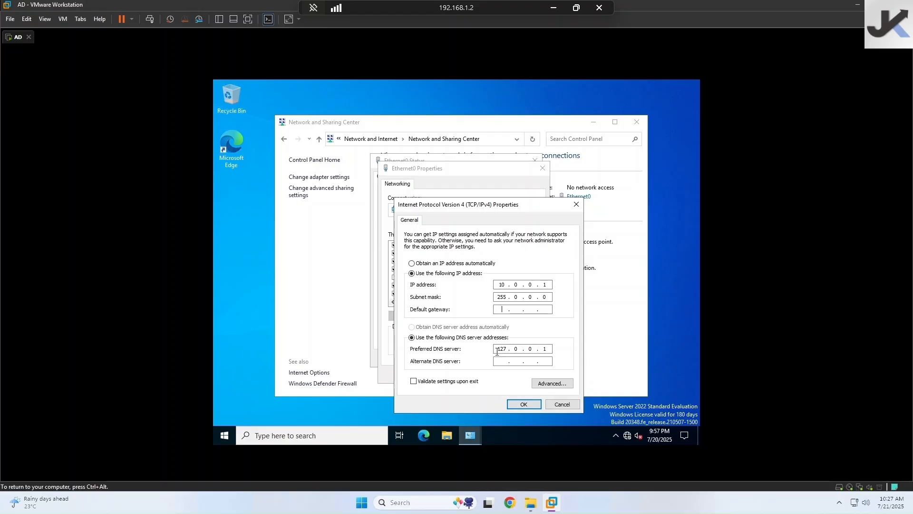
{"action": "left_click", "coordinate": [524, 404]}
- Close the adapter properties, connection status and Network and Sharing Center windows
{"action": "left_click", "coordinate": [490, 374]}
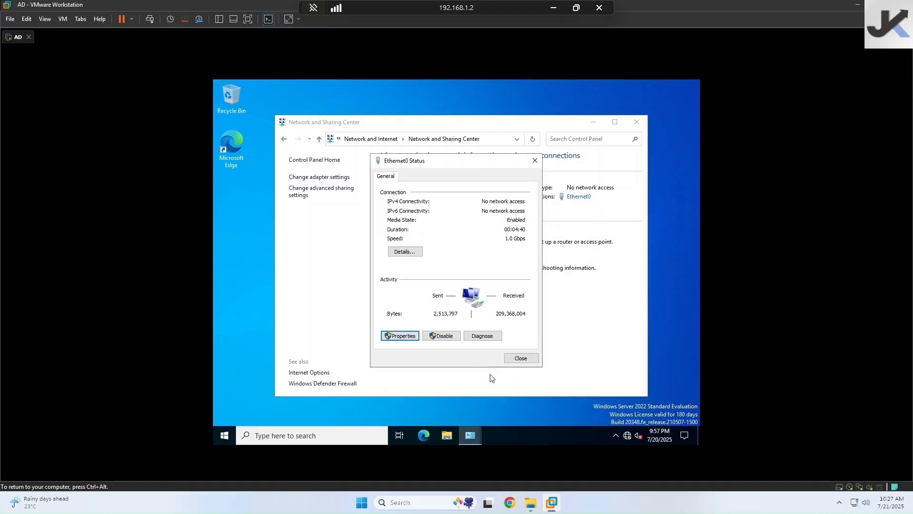
{"action": "left_click", "coordinate": [523, 361]}
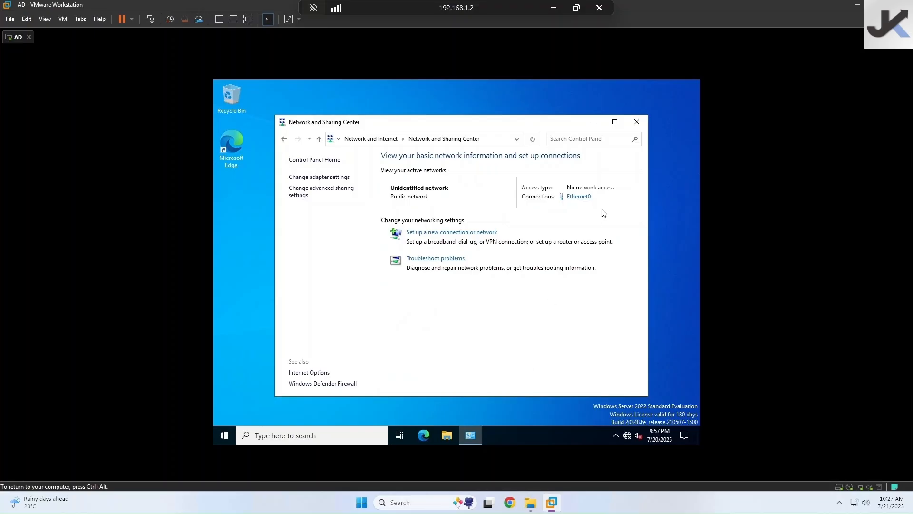
{"action": "left_click", "coordinate": [636, 122]}
- Open File Explorer in the guest and mount the disc with VM > Install VMware Tools
{"action": "left_click", "coordinate": [448, 435]}
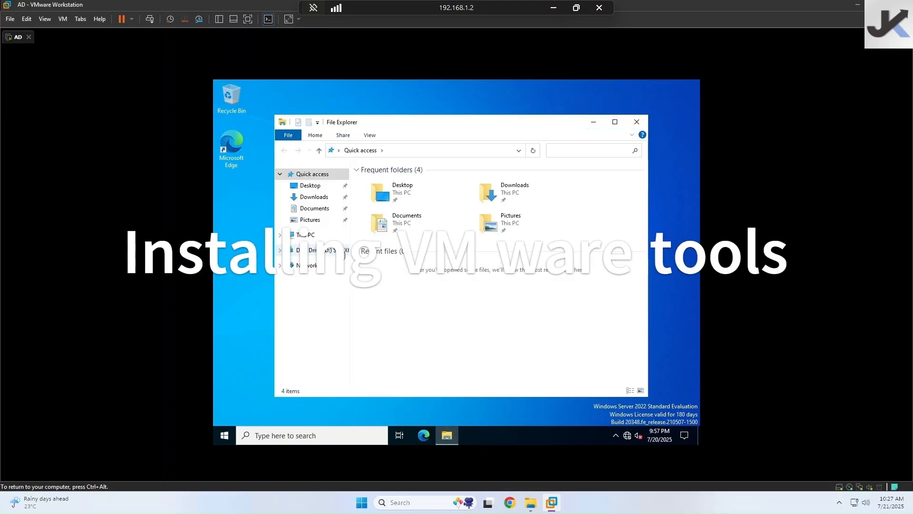
{"action": "key", "text": "ctrl+alt"}
{"action": "left_click", "coordinate": [64, 19]}
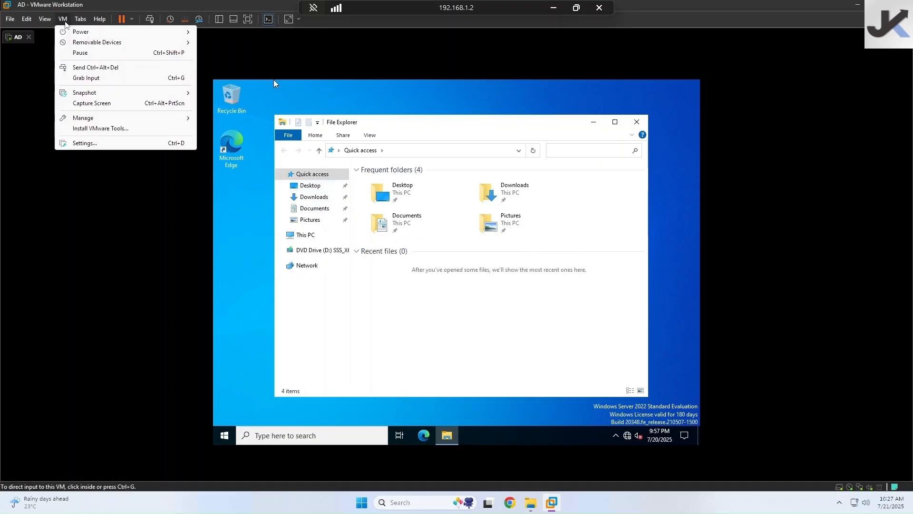
{"action": "left_click", "coordinate": [176, 129]}
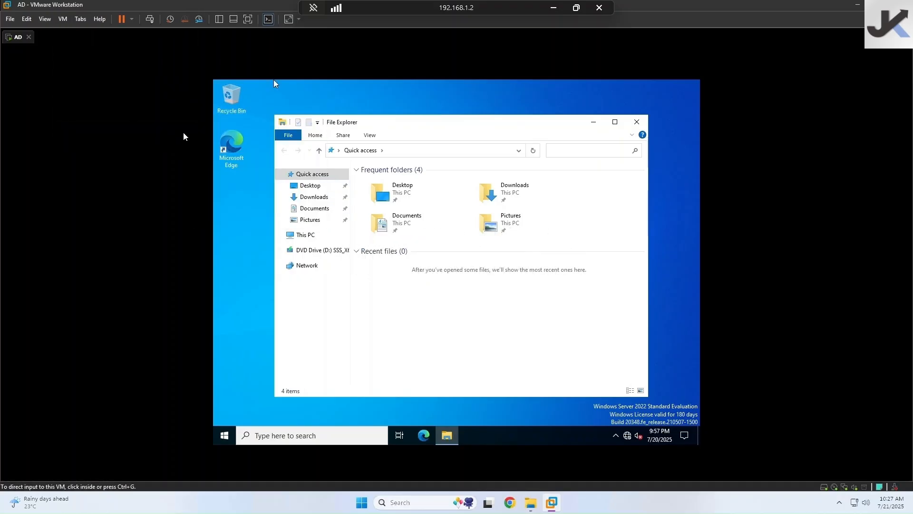
{"action": "left_click", "coordinate": [206, 136]}
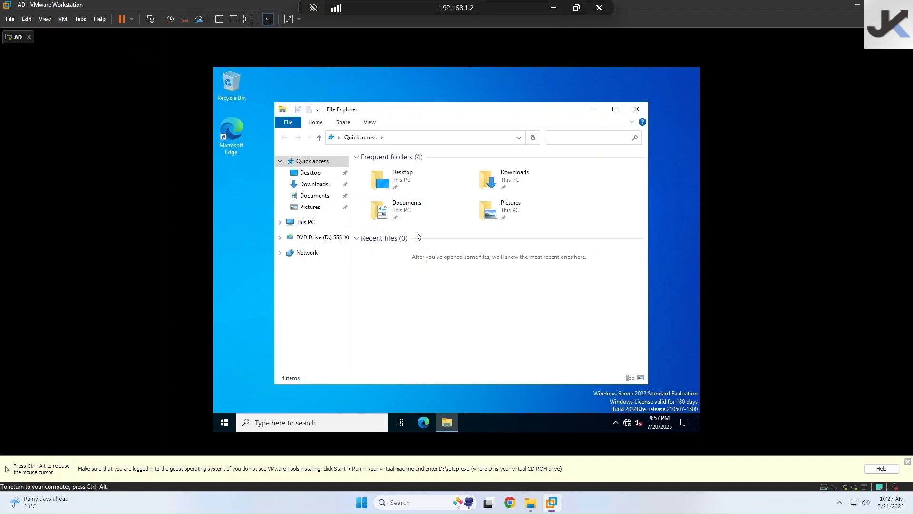
- Open the VMware Tools DVD drive, run setup64 and dismiss the AutoPlay notice
{"action": "key", "text": "ctrl+alt"}
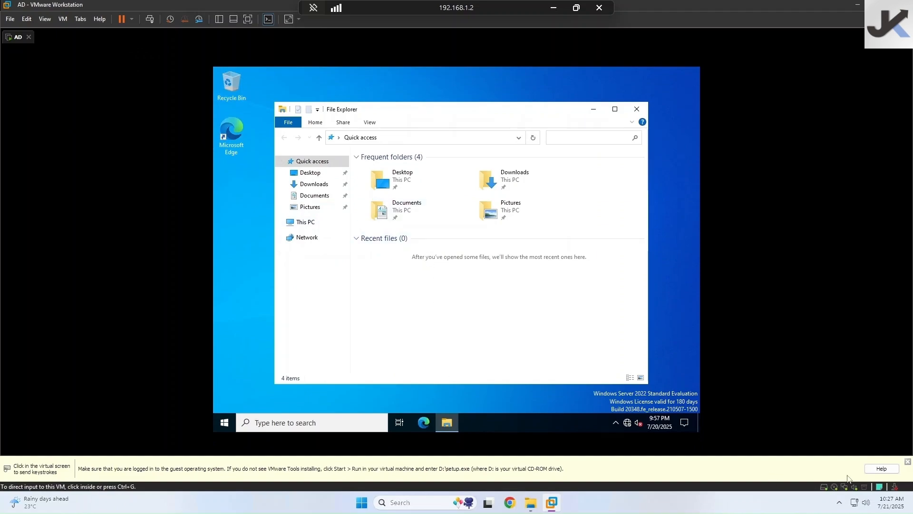
{"action": "left_click", "coordinate": [607, 376]}
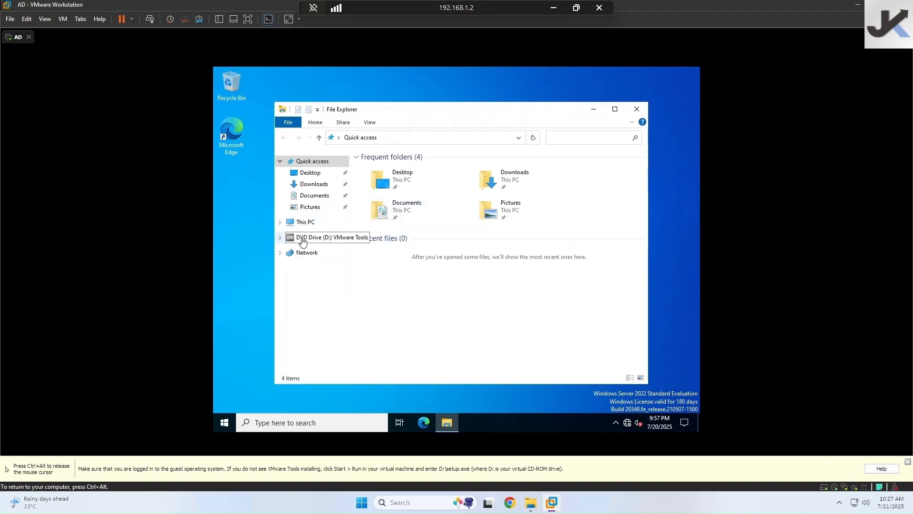
{"action": "left_click", "coordinate": [303, 241]}
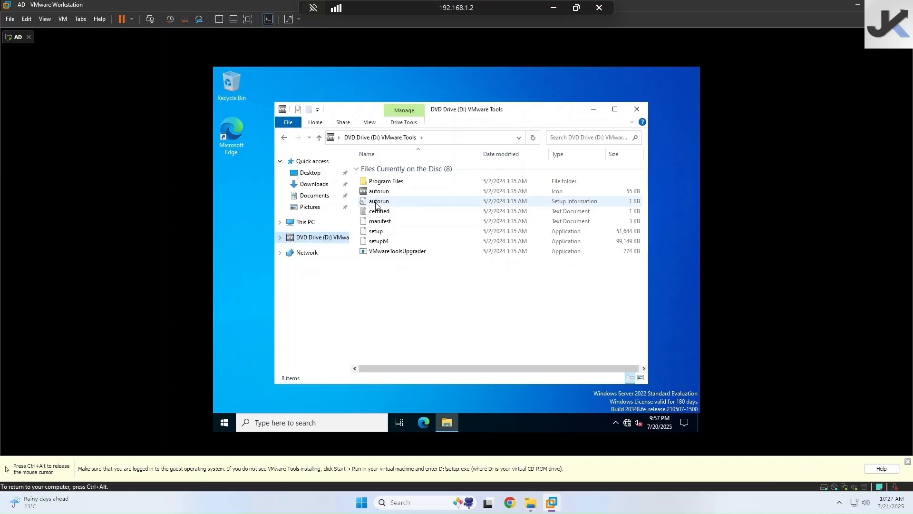
{"action": "double_click", "coordinate": [379, 241]}
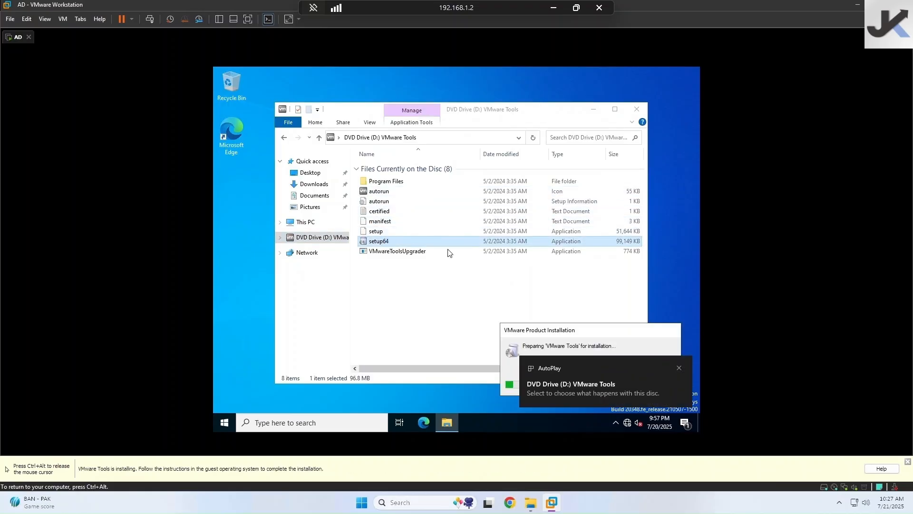
{"action": "left_click", "coordinate": [679, 368]}
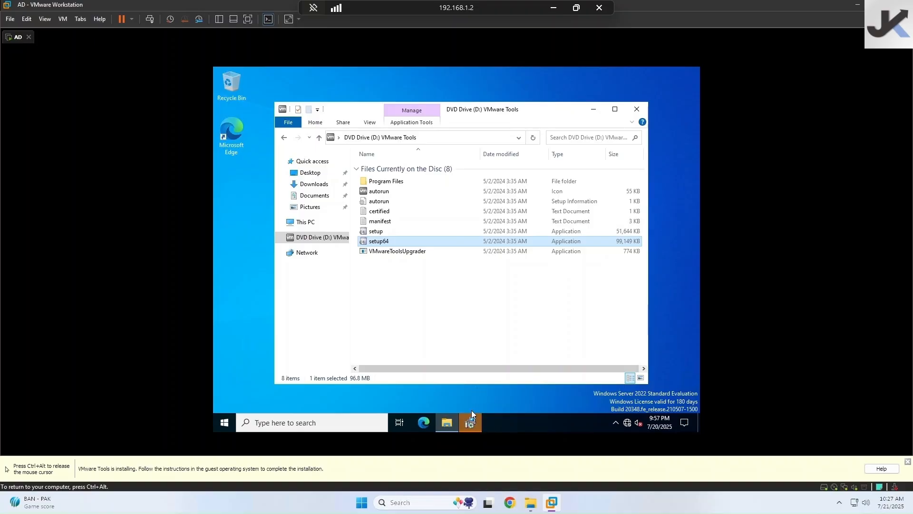
- Run the VMware Tools wizard with the Typical setup, finish it and answer the restart prompt
{"action": "left_click", "coordinate": [470, 417]}
{"action": "left_click", "coordinate": [499, 319]}
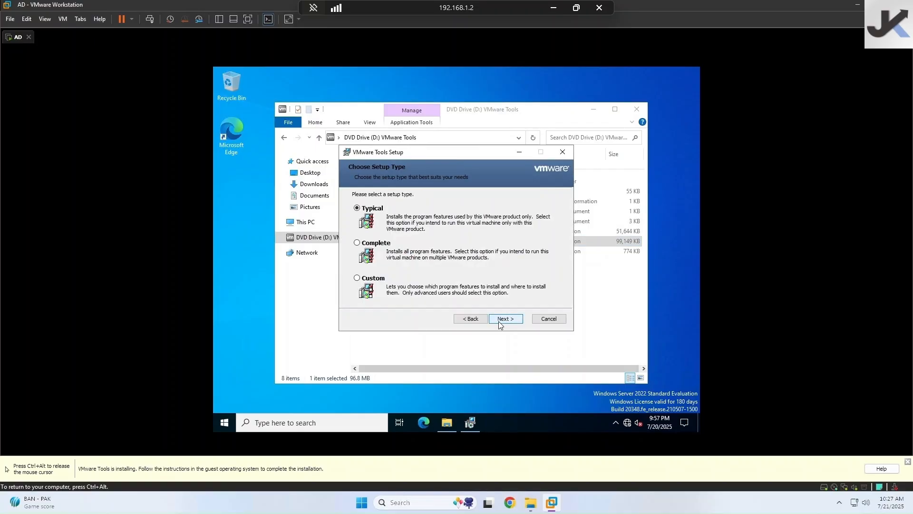
{"action": "left_click", "coordinate": [499, 322]}
{"action": "left_click", "coordinate": [499, 322]}
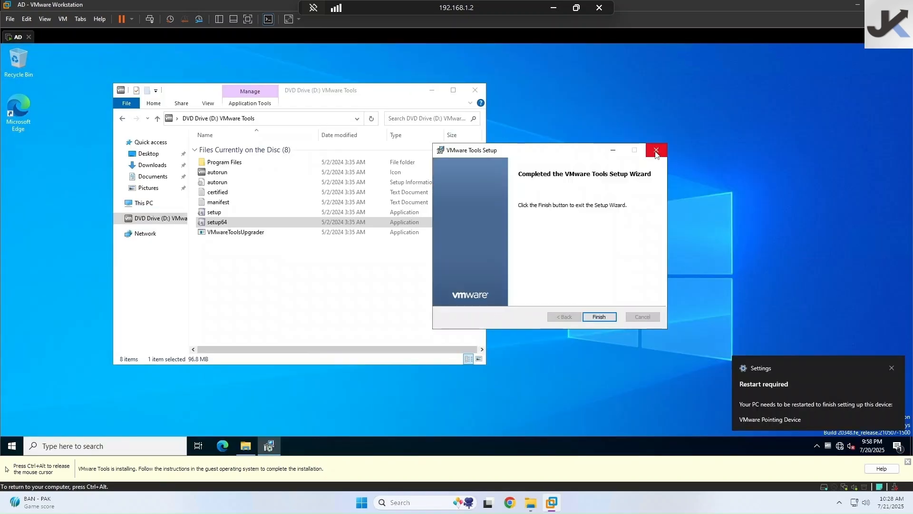
{"action": "left_click", "coordinate": [599, 316]}
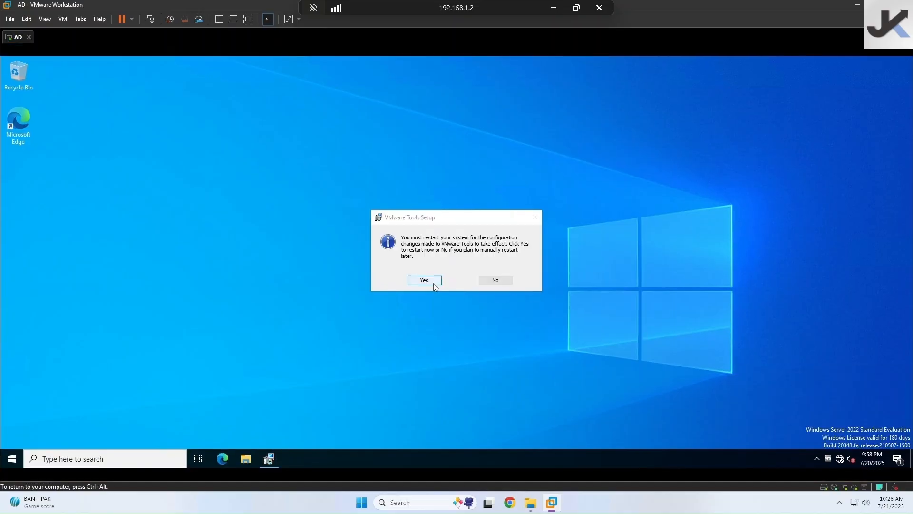
{"action": "left_click", "coordinate": [487, 279]}
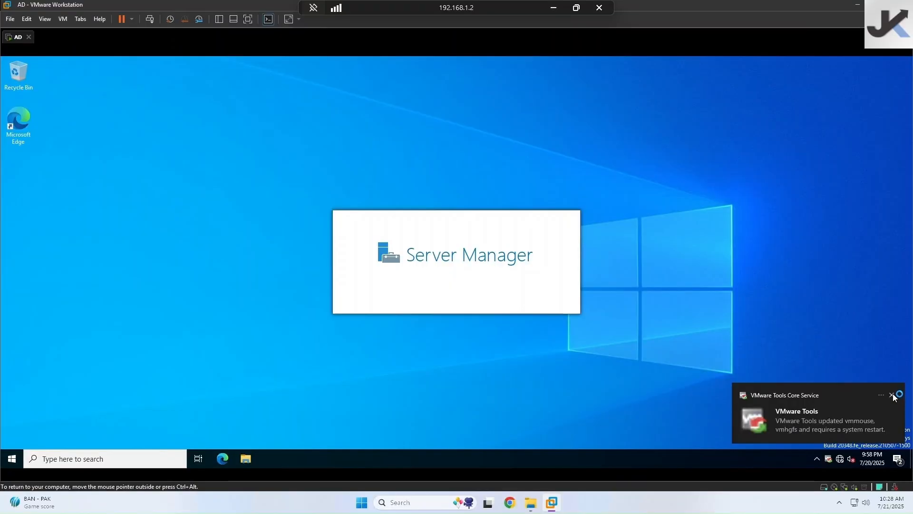
- Dismiss the restart notice and Admin Center popup, then start Add Roles and Features
{"action": "left_click", "coordinate": [892, 394]}
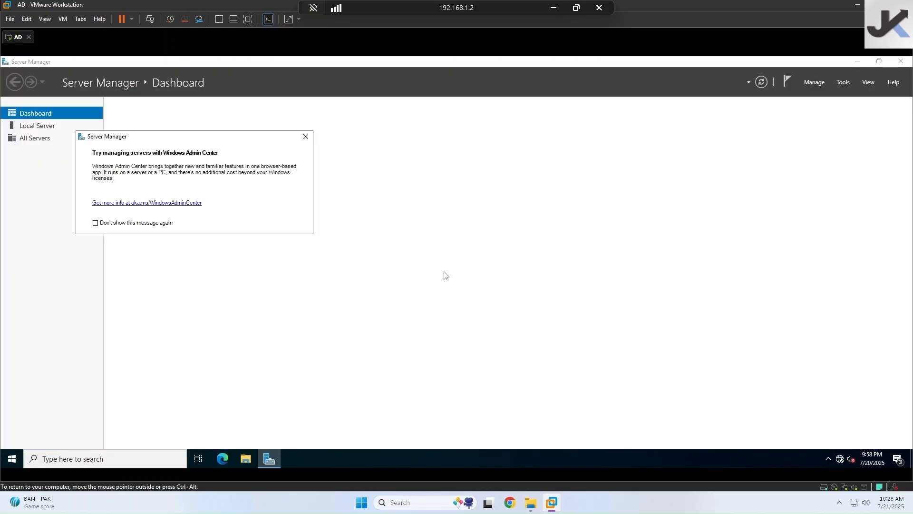
{"action": "left_click", "coordinate": [306, 136]}
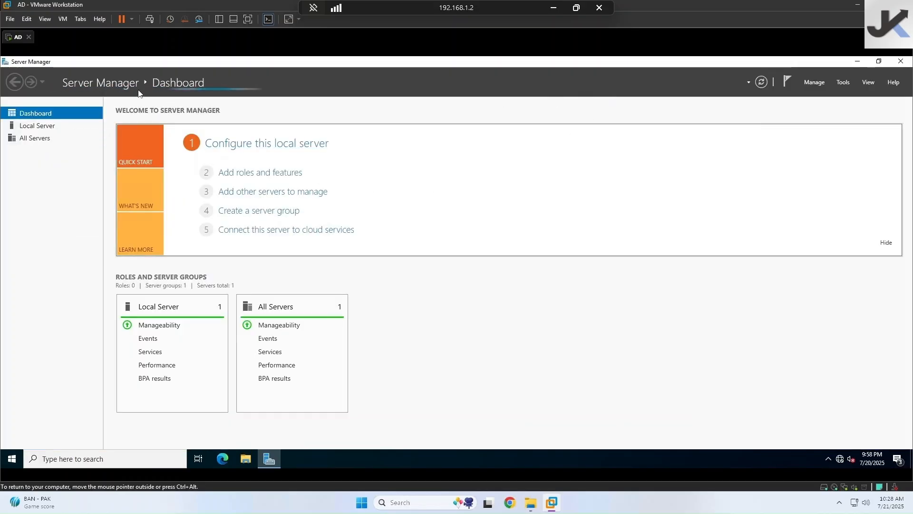
{"action": "left_click", "coordinate": [807, 83]}
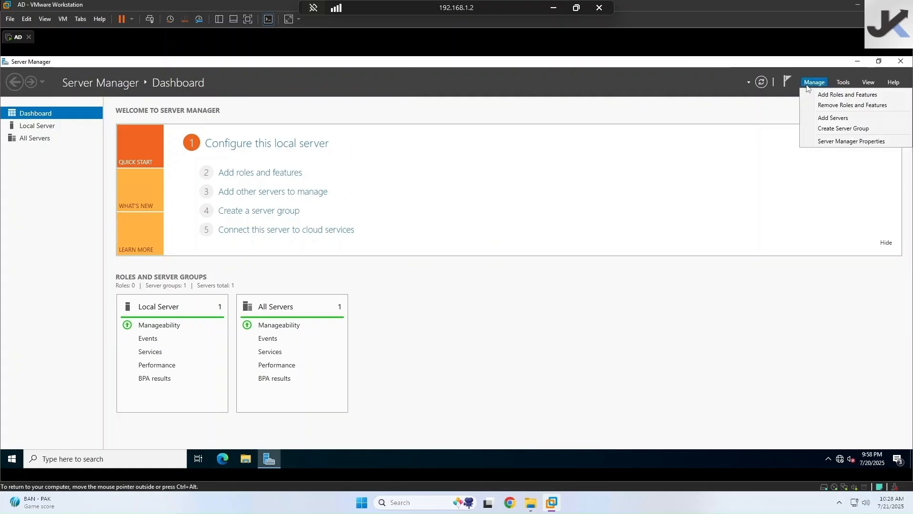
{"action": "left_click", "coordinate": [819, 96]}
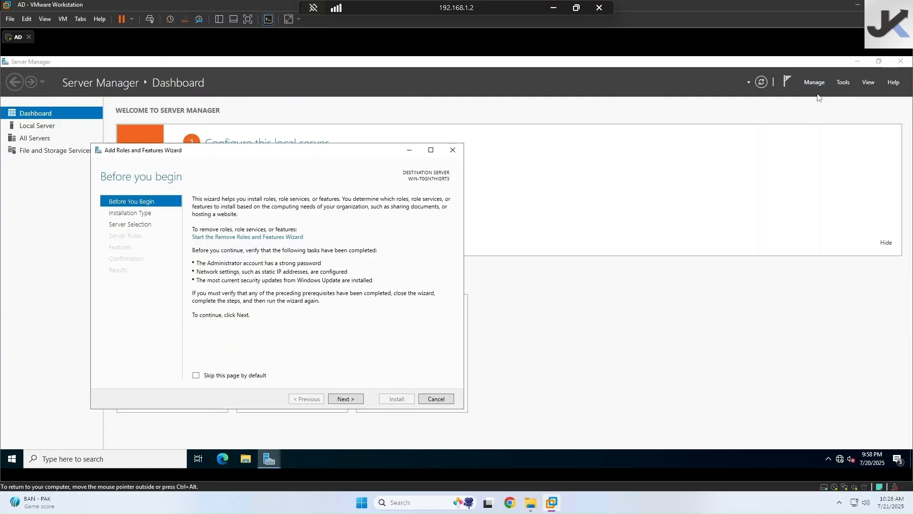
- Keep role-based installation on this server to reach server roles, then open File Explorer
{"action": "left_click", "coordinate": [357, 403]}
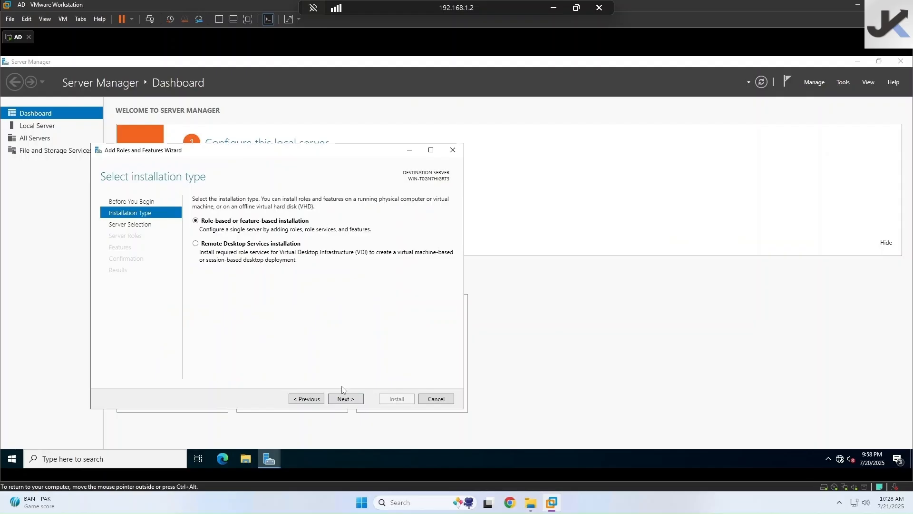
{"action": "left_click", "coordinate": [346, 398]}
{"action": "left_click", "coordinate": [346, 399]}
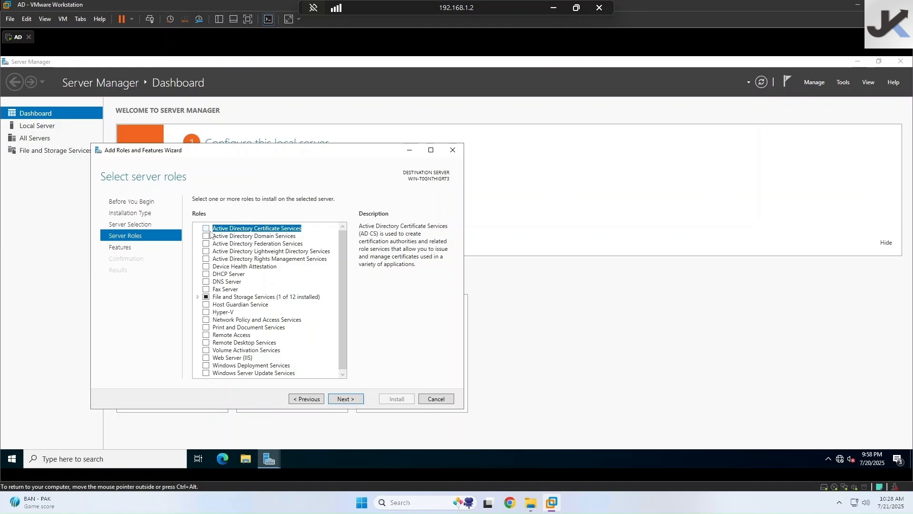
{"action": "left_click", "coordinate": [245, 458]}
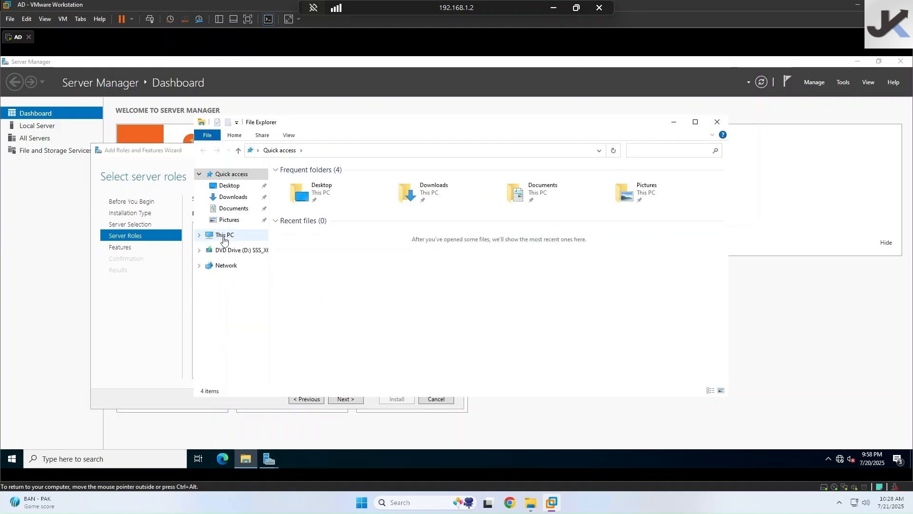
- Rename the PC to ActiveDir from This PC's properties with Restart later, closing Settings and File Explorer
{"action": "right_click", "coordinate": [224, 240]}
{"action": "left_click", "coordinate": [271, 364]}
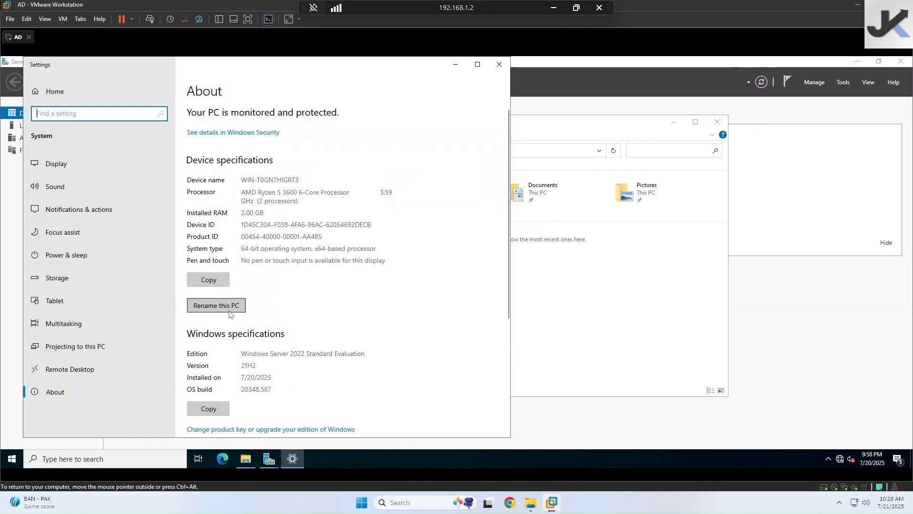
{"action": "left_click", "coordinate": [230, 307]}
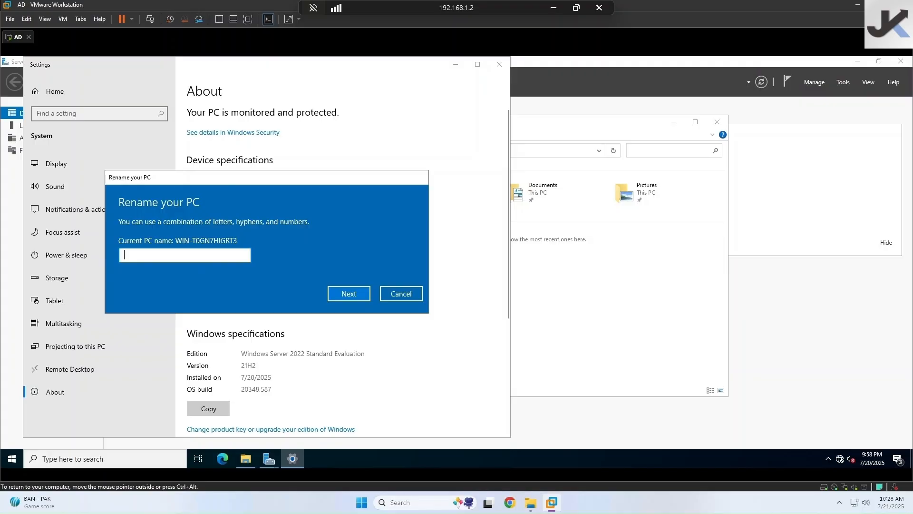
{"action": "type", "text": "ActiveDir"}
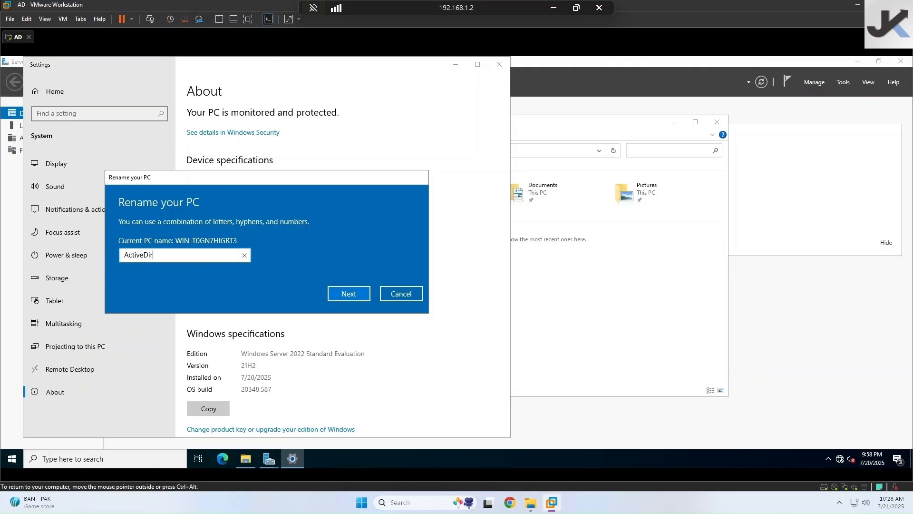
{"action": "left_click", "coordinate": [339, 294]}
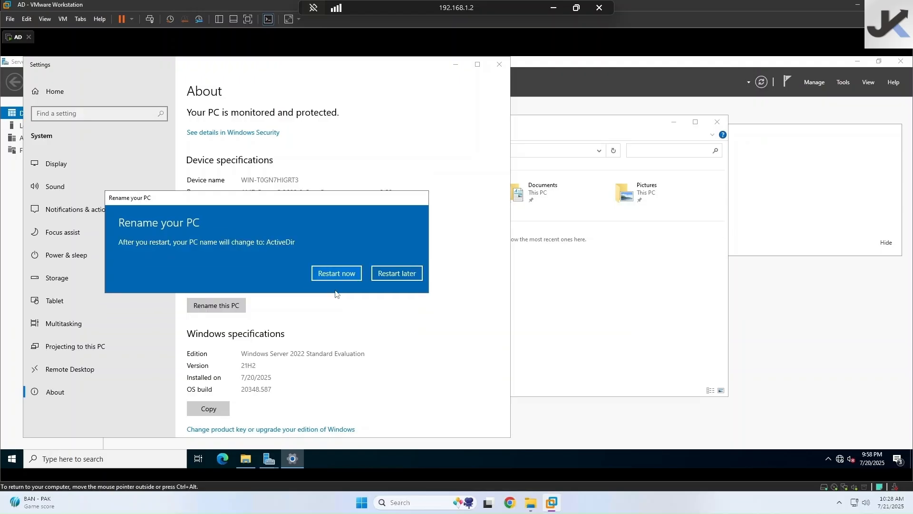
{"action": "left_click", "coordinate": [395, 274]}
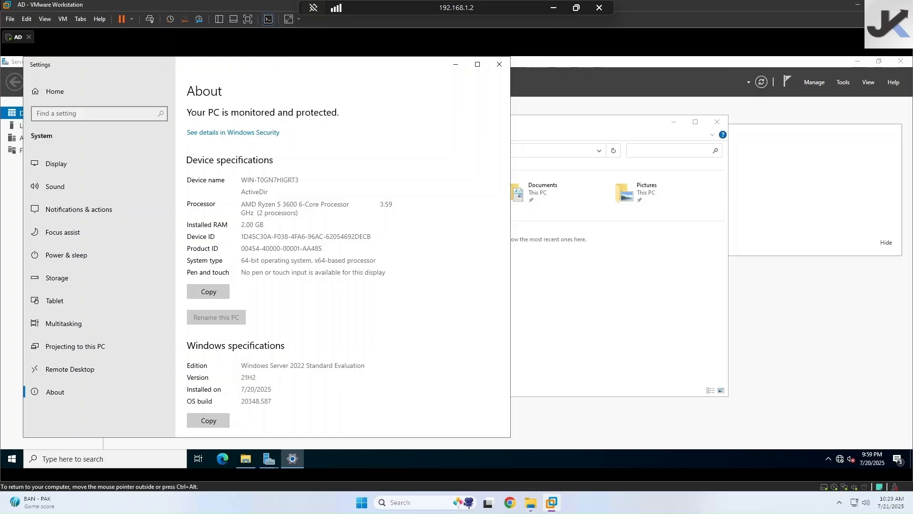
{"action": "left_click", "coordinate": [499, 64]}
{"action": "left_click", "coordinate": [717, 122]}
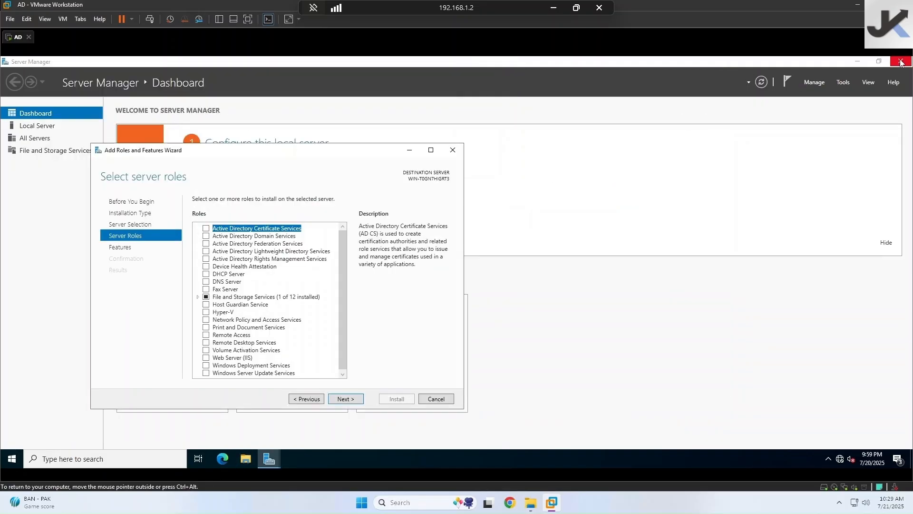
- Close Server Manager, restart the server from Start, and send Ctrl+Alt+Del to sign in
{"action": "left_click", "coordinate": [901, 61]}
{"action": "left_click", "coordinate": [11, 459]}
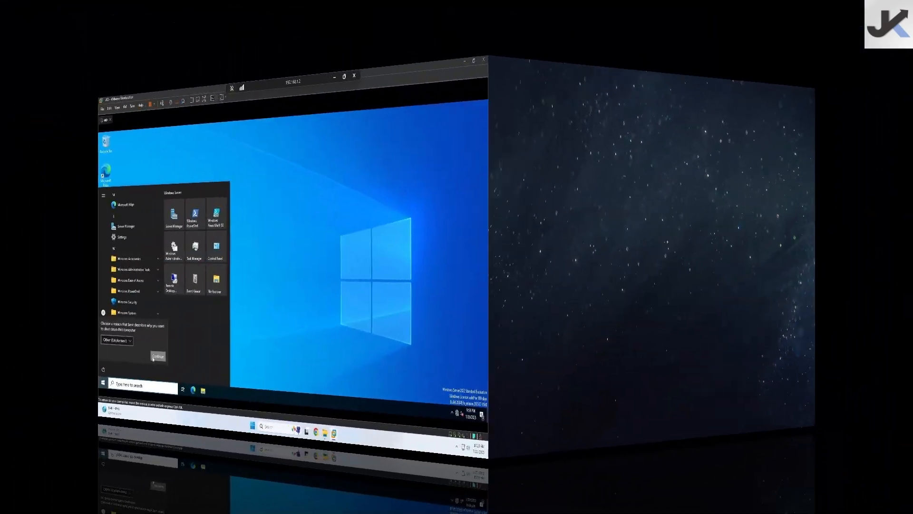
{"action": "left_click", "coordinate": [153, 357]}
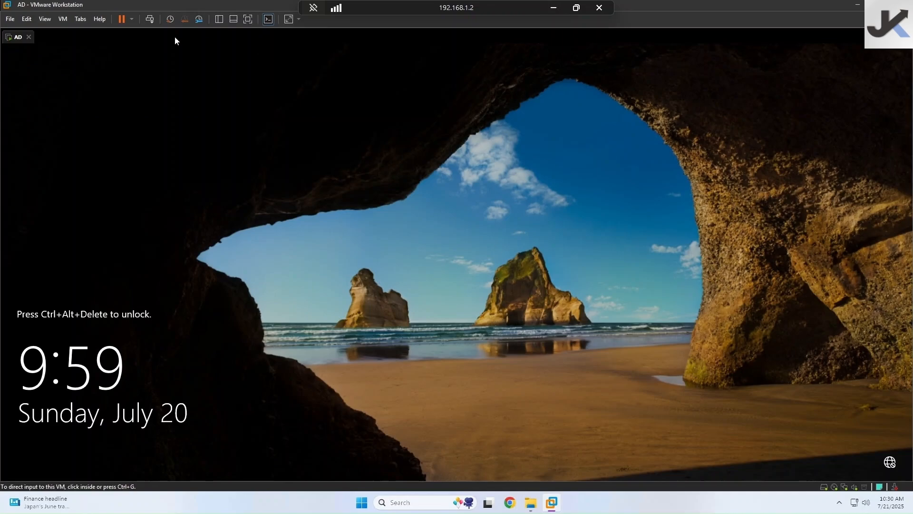
{"action": "left_click", "coordinate": [155, 20]}
{"action": "left_click", "coordinate": [301, 129]}
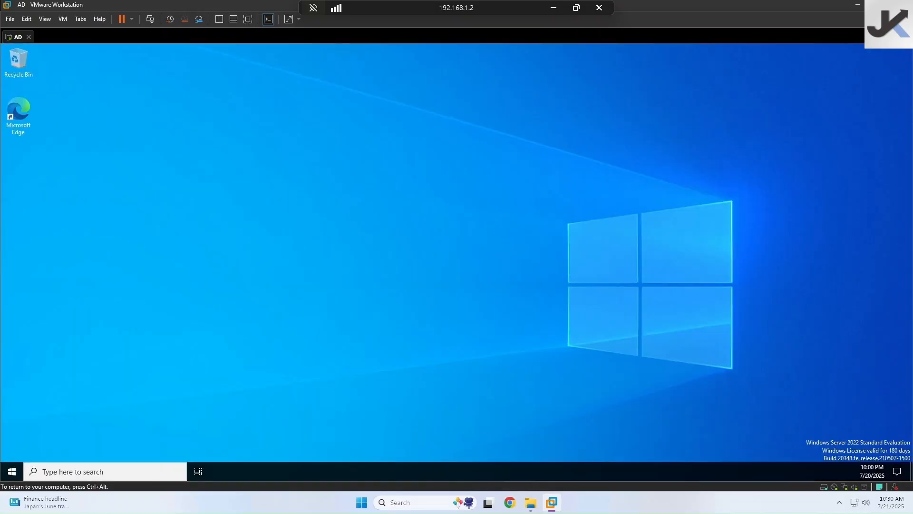
- Launch Server Manager, dismiss its popups, and start Add Roles and Features past Before You Begin
{"action": "left_click", "coordinate": [15, 471]}
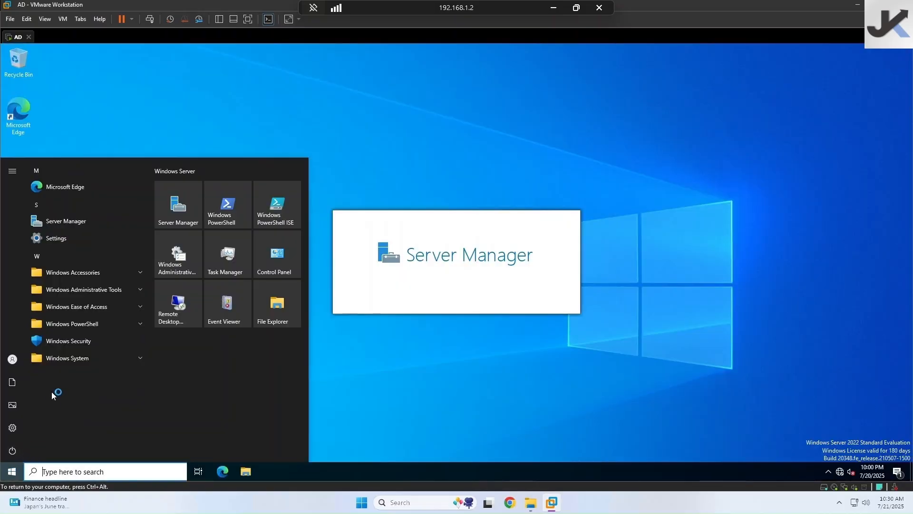
{"action": "left_click", "coordinate": [177, 210]}
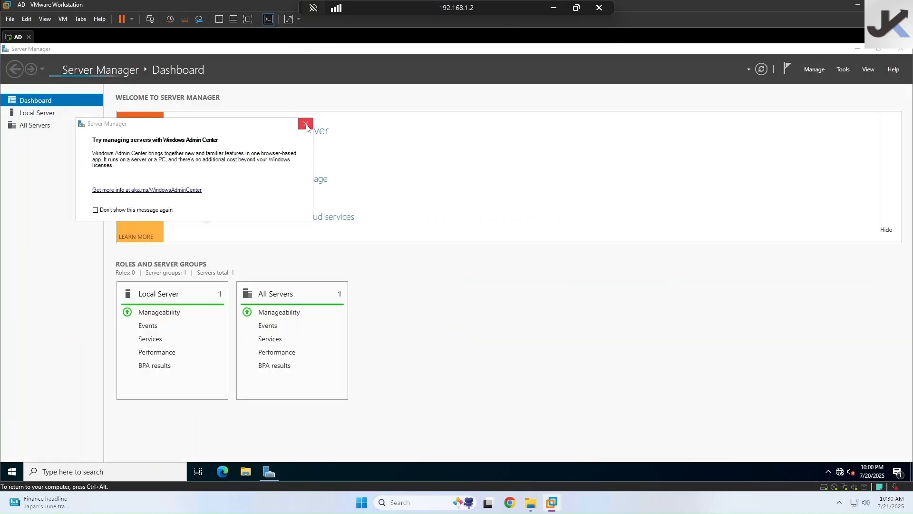
{"action": "left_click", "coordinate": [306, 123]}
{"action": "left_click", "coordinate": [817, 72]}
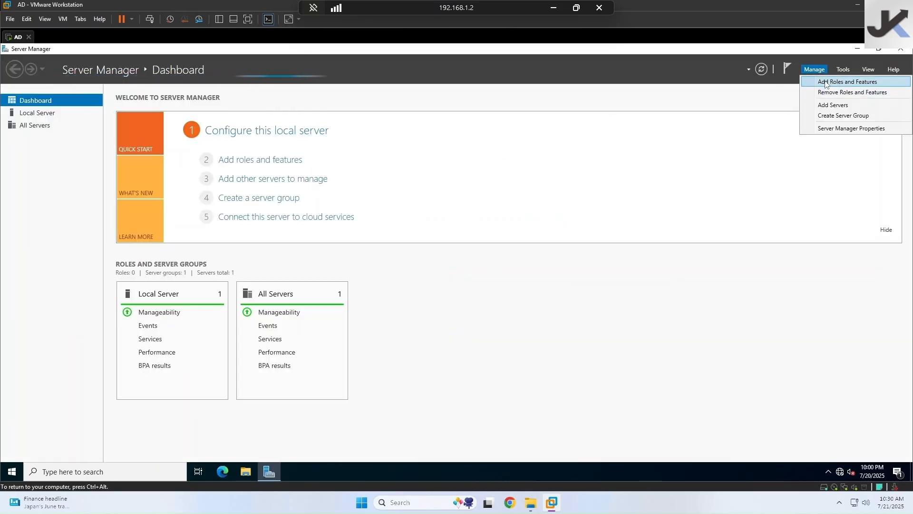
{"action": "left_click", "coordinate": [832, 76]}
{"action": "left_click", "coordinate": [533, 289]}
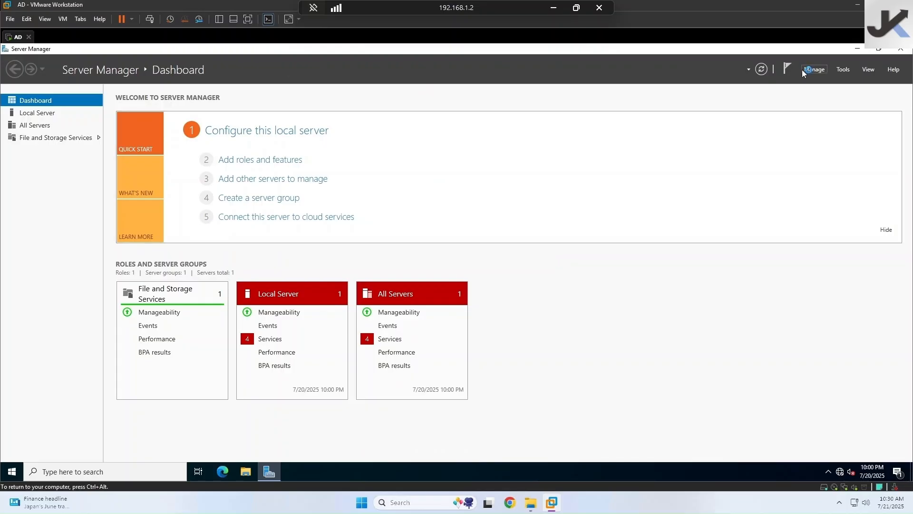
{"action": "left_click", "coordinate": [815, 72]}
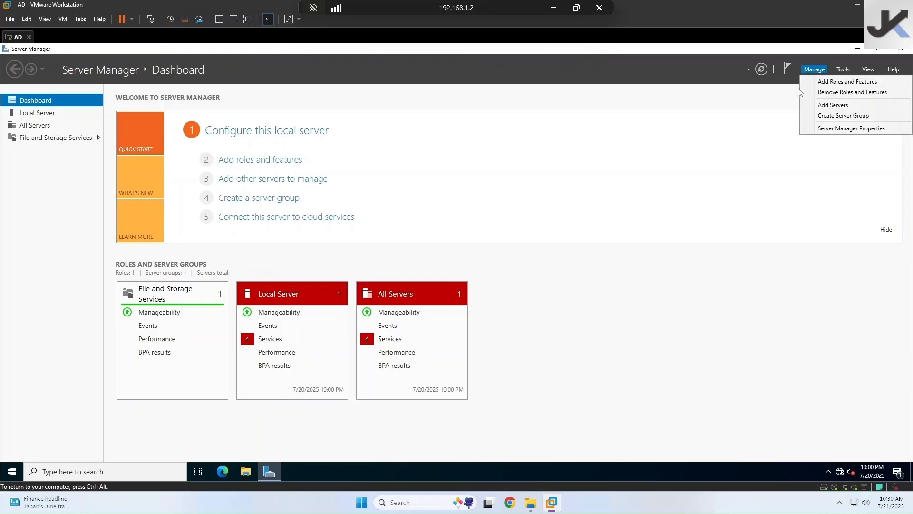
{"action": "left_click", "coordinate": [818, 80]}
{"action": "left_click", "coordinate": [271, 311]}
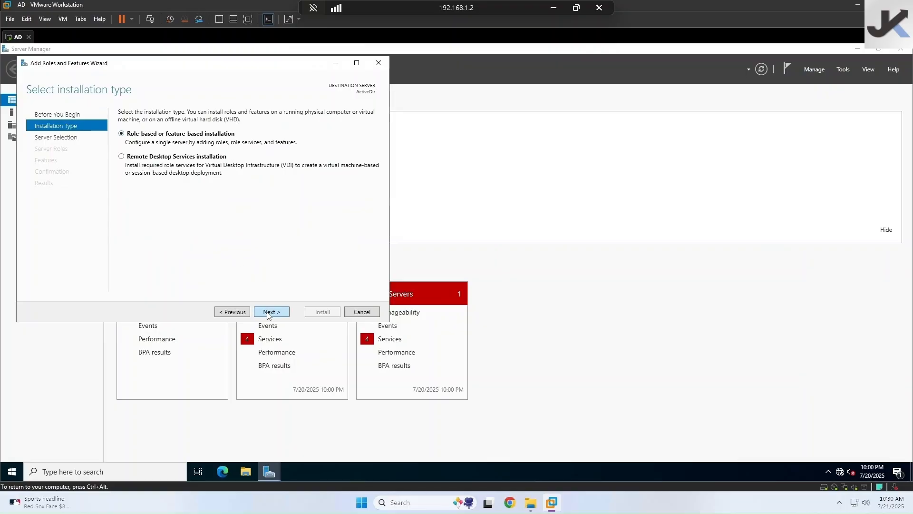
- Keep role-based install on ActiveDir, tick Active Directory Domain Services and add its required features
{"action": "left_click", "coordinate": [271, 312]}
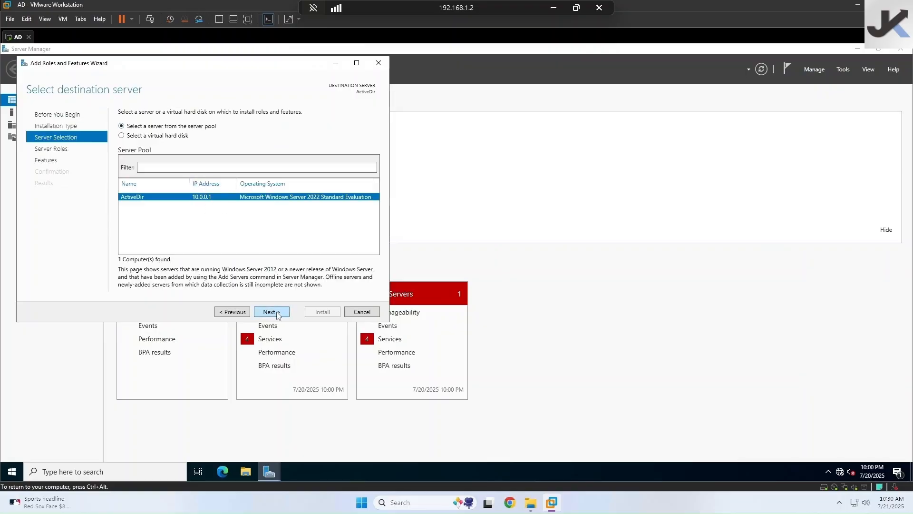
{"action": "left_click", "coordinate": [271, 312]}
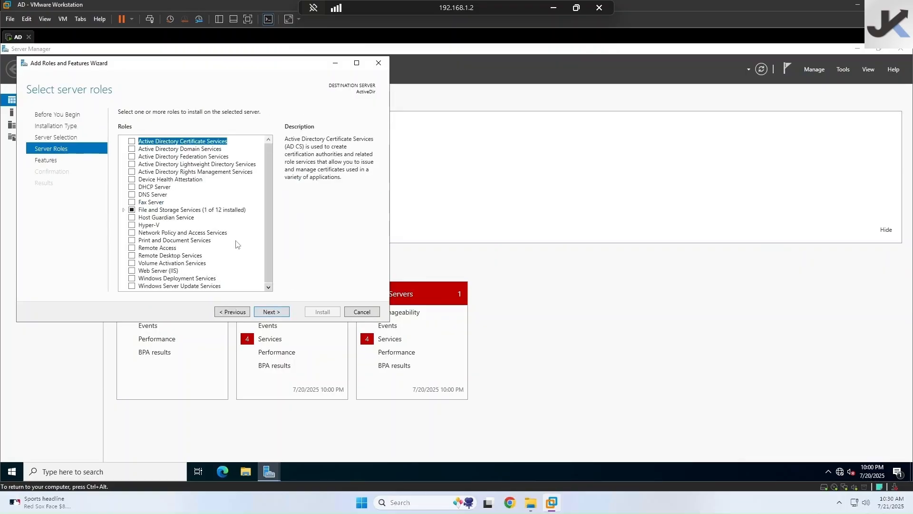
{"action": "left_click", "coordinate": [132, 149]}
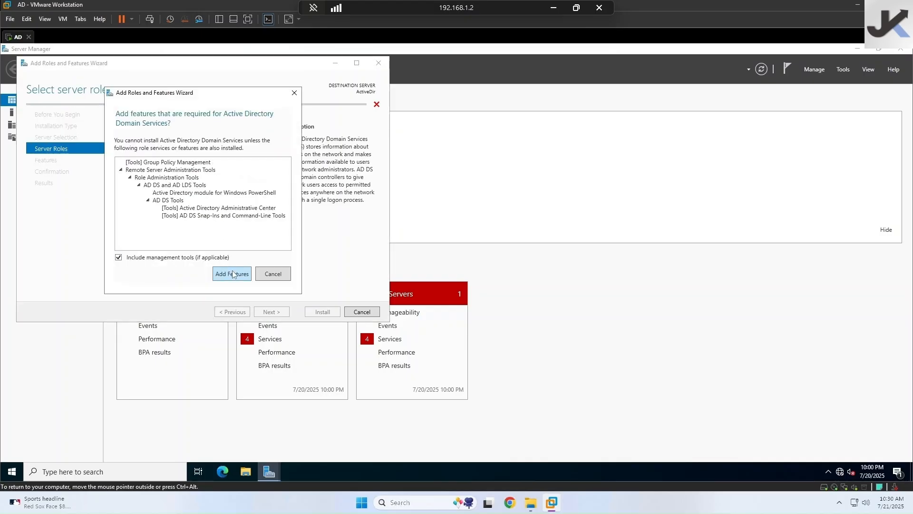
{"action": "left_click", "coordinate": [232, 274]}
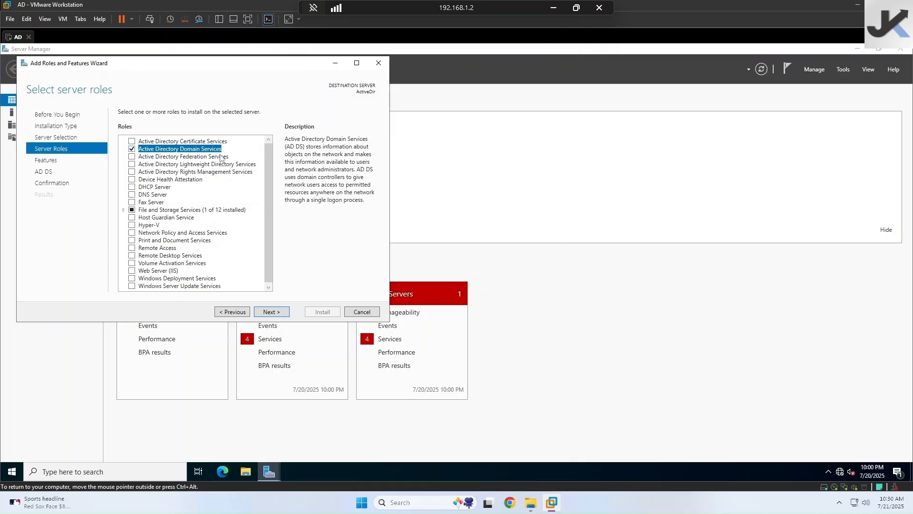
{"action": "scroll", "coordinate": [249, 200], "scroll_direction": "down", "scroll_amount": 1}
{"action": "scroll", "coordinate": [249, 199], "scroll_direction": "up", "scroll_amount": 1}
{"action": "left_click", "coordinate": [271, 312]}
- Review the Features page and advance through the AD DS page to Confirmation
{"action": "scroll", "coordinate": [160, 184], "scroll_direction": "down", "scroll_amount": 6}
{"action": "scroll", "coordinate": [160, 183], "scroll_direction": "up", "scroll_amount": 6}
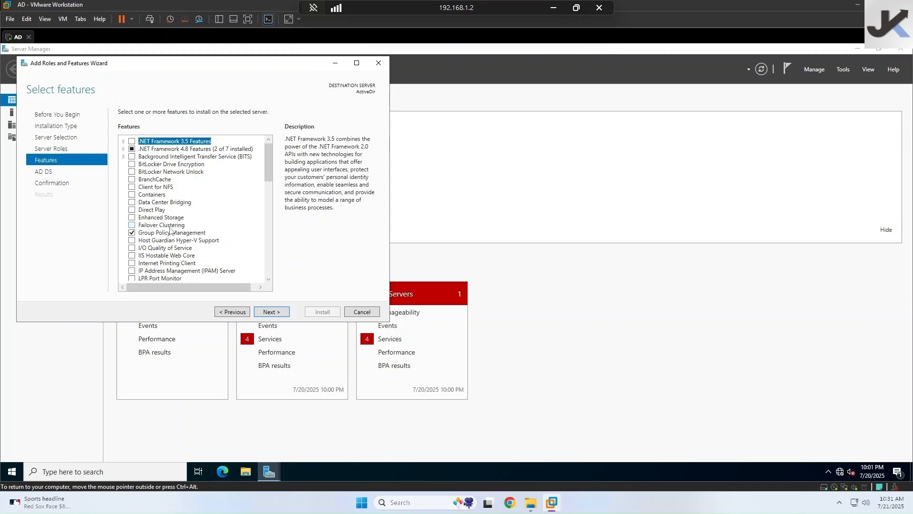
{"action": "scroll", "coordinate": [233, 238], "scroll_direction": "down", "scroll_amount": 1}
{"action": "scroll", "coordinate": [233, 239], "scroll_direction": "up", "scroll_amount": 1}
{"action": "scroll", "coordinate": [232, 266], "scroll_direction": "down", "scroll_amount": 8}
{"action": "scroll", "coordinate": [209, 252], "scroll_direction": "down", "scroll_amount": 8}
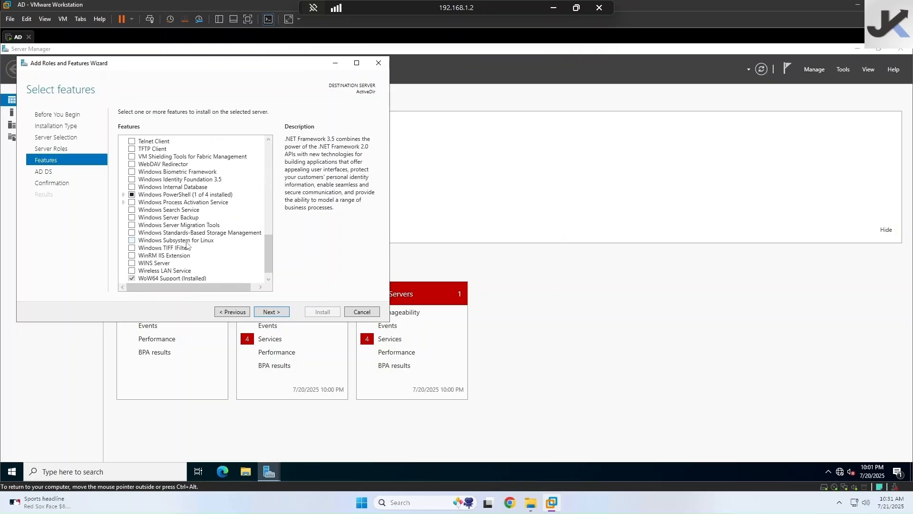
{"action": "scroll", "coordinate": [187, 245], "scroll_direction": "down", "scroll_amount": 1}
{"action": "left_click", "coordinate": [235, 312]}
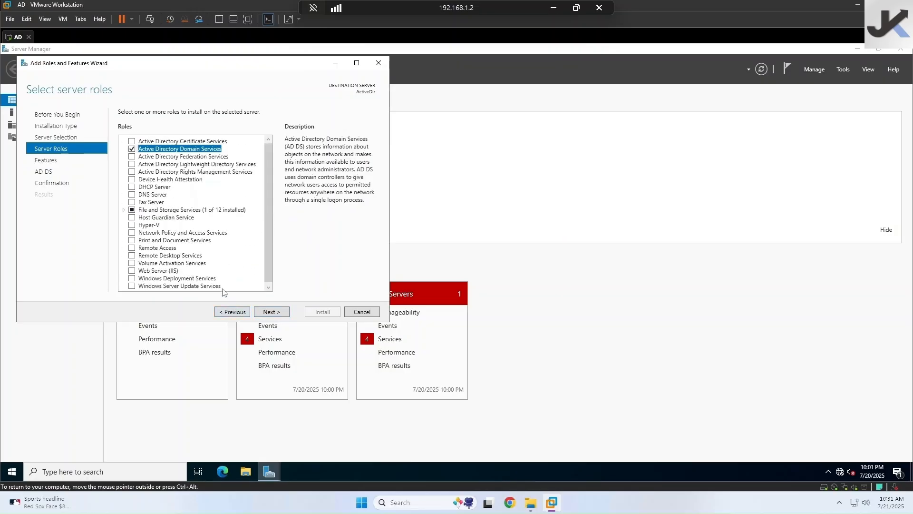
{"action": "left_click", "coordinate": [269, 311]}
{"action": "scroll", "coordinate": [174, 255], "scroll_direction": "up", "scroll_amount": 1}
{"action": "scroll", "coordinate": [174, 256], "scroll_direction": "up", "scroll_amount": 5}
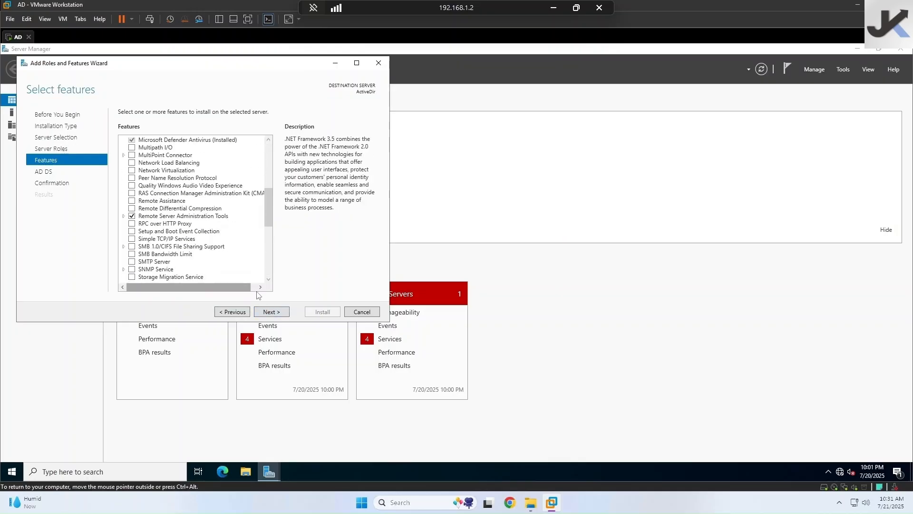
{"action": "left_click", "coordinate": [271, 312]}
{"action": "left_click", "coordinate": [272, 312]}
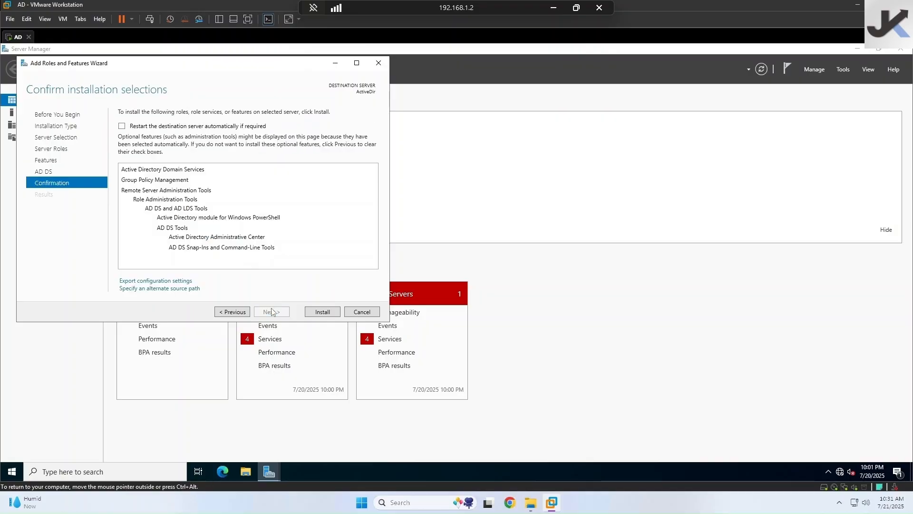
- Enable automatic restart on Confirmation, install AD DS, and close the wizard once it succeeds
{"action": "left_click", "coordinate": [231, 311]}
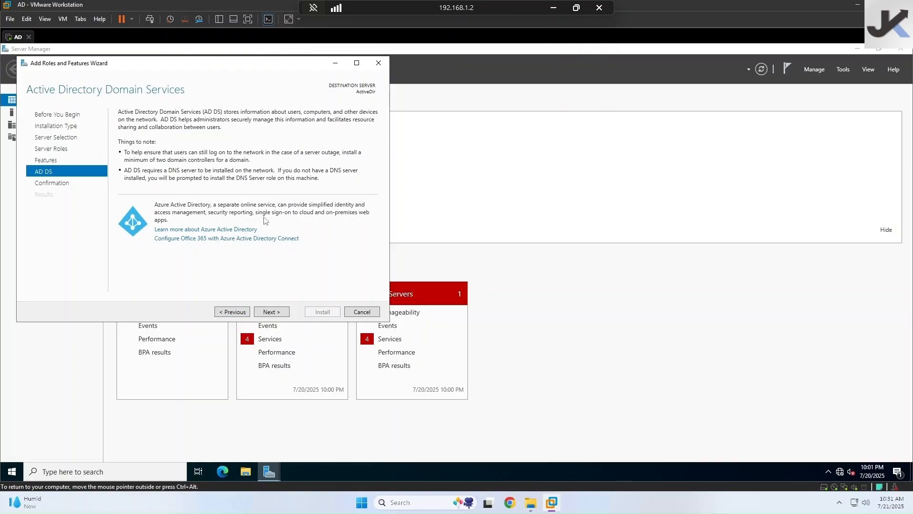
{"action": "left_click", "coordinate": [269, 312]}
{"action": "left_click", "coordinate": [124, 127]}
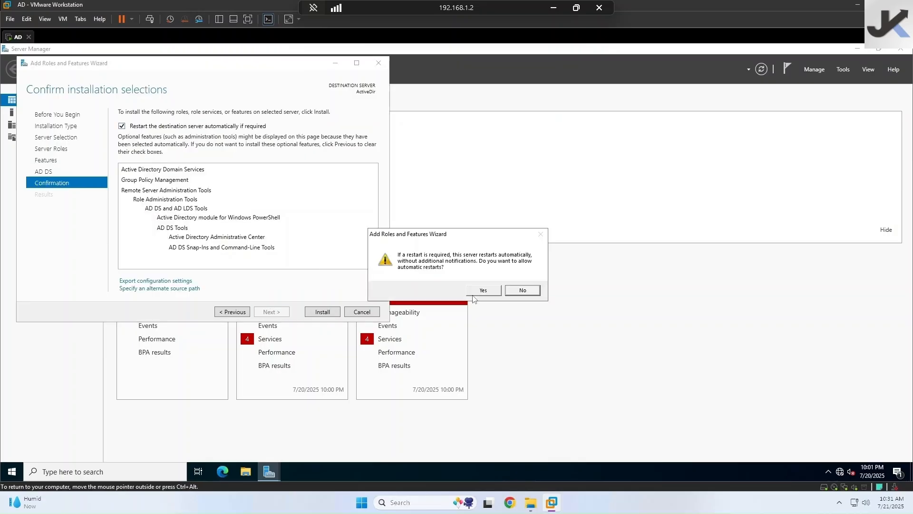
{"action": "left_click", "coordinate": [476, 294]}
{"action": "left_click", "coordinate": [323, 312]}
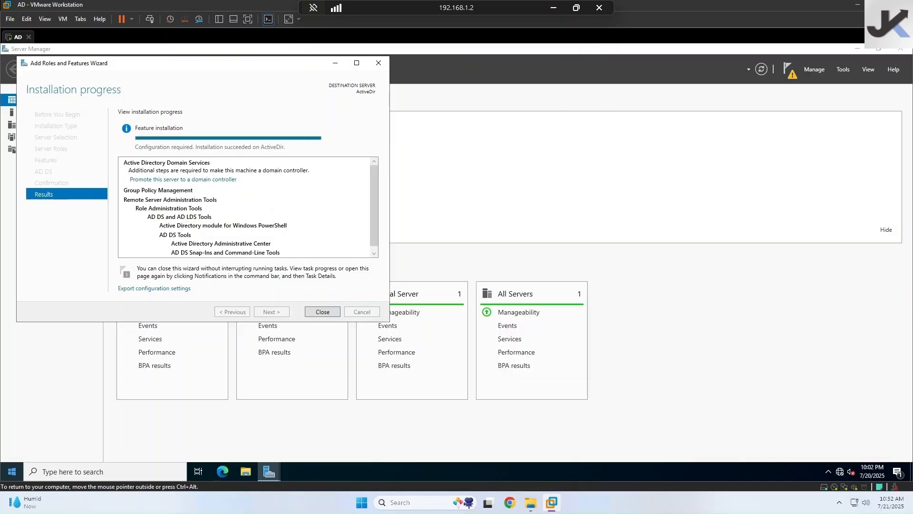
{"action": "left_click", "coordinate": [322, 312]}
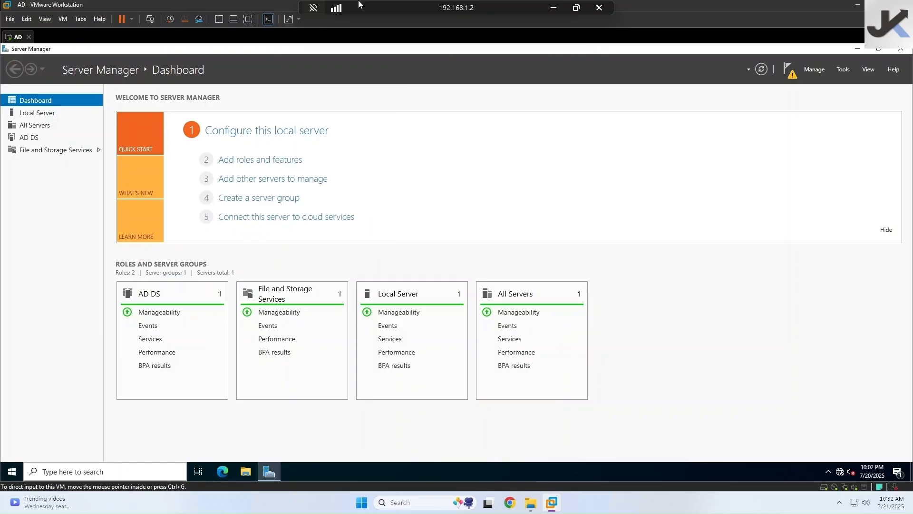
- Close and relaunch Server Manager from the Start apps list, then dismiss the Windows Admin Center prompt
{"action": "left_click", "coordinate": [903, 50]}
{"action": "left_click", "coordinate": [13, 468]}
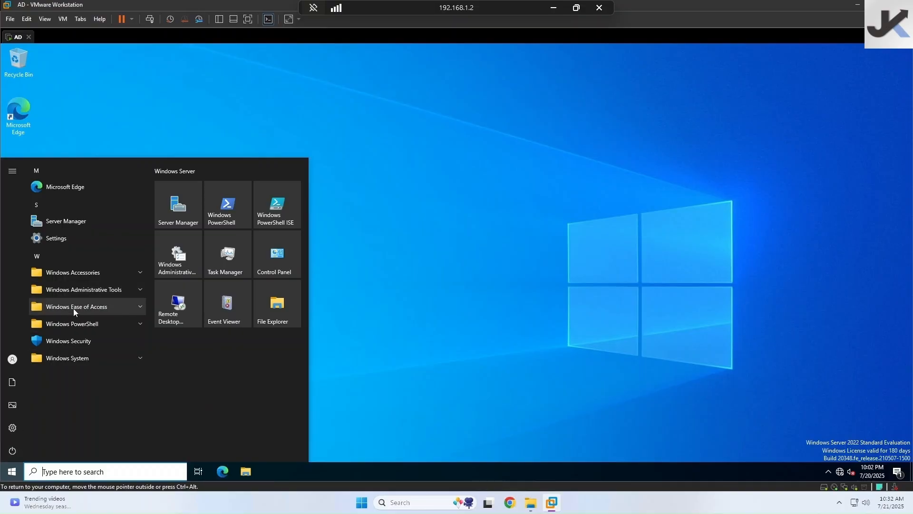
{"action": "left_click", "coordinate": [136, 291]}
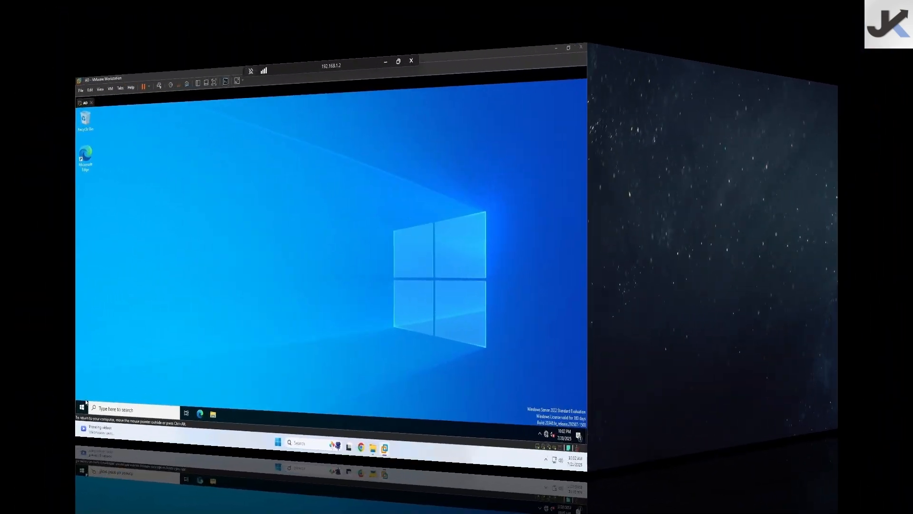
{"action": "key", "text": "super"}
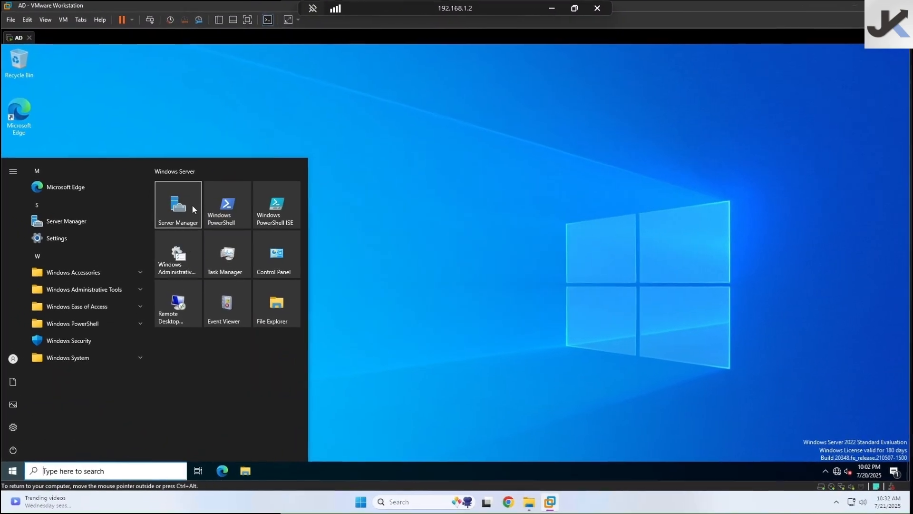
{"action": "left_click", "coordinate": [191, 205]}
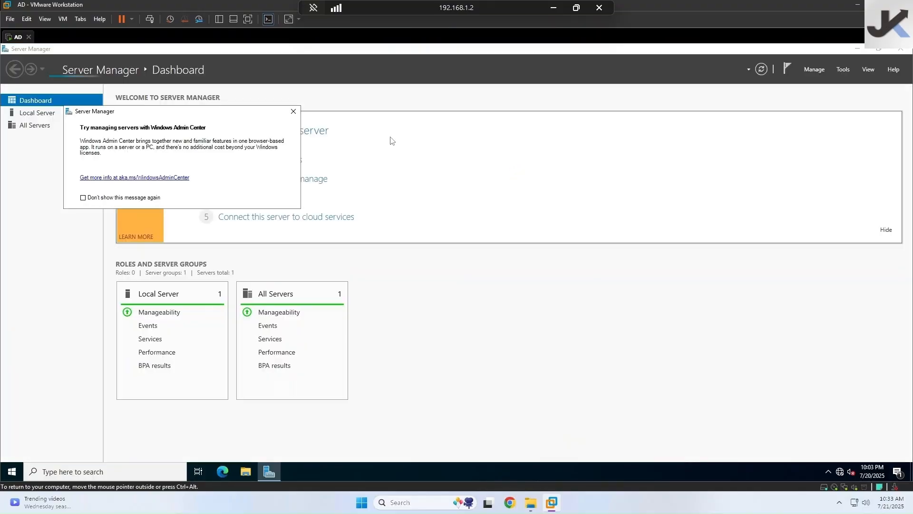
{"action": "left_click", "coordinate": [293, 111]}
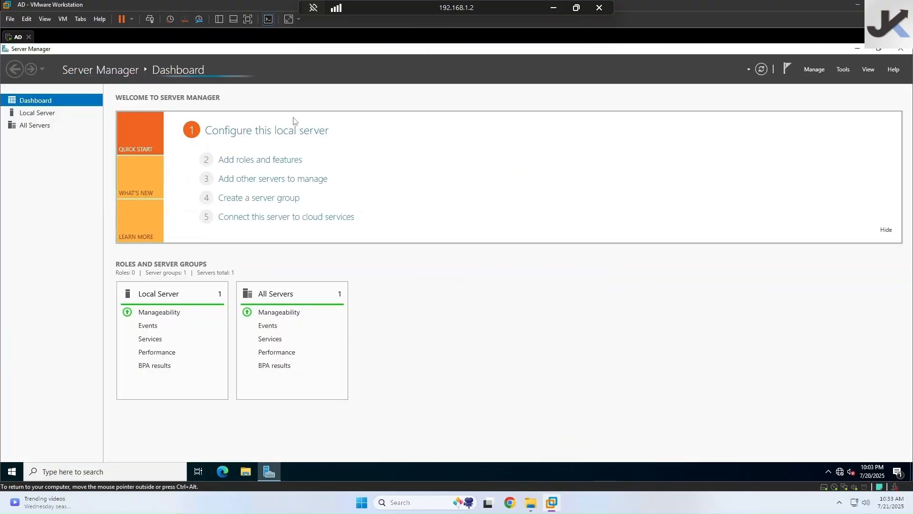
- Start promoting the server to a domain controller in a new forest with root domain sql2025lab.com
{"action": "left_click", "coordinate": [794, 76]}
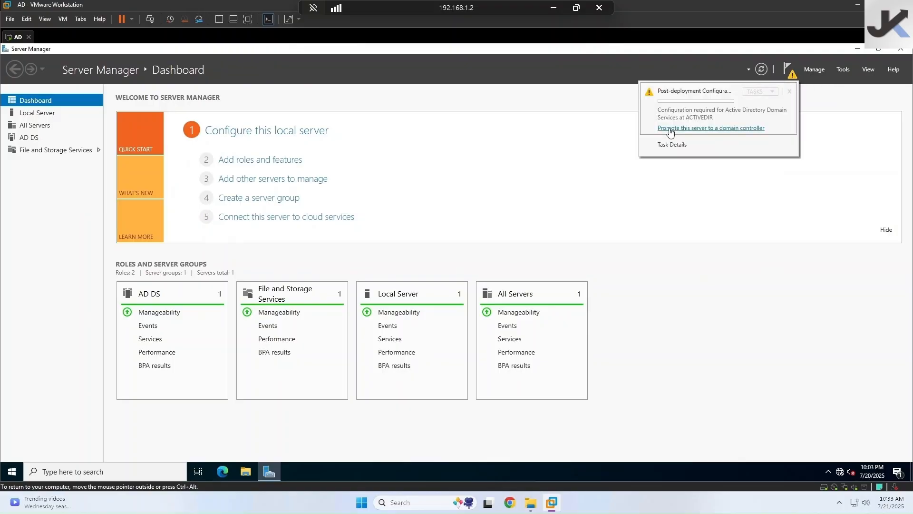
{"action": "left_click", "coordinate": [748, 133]}
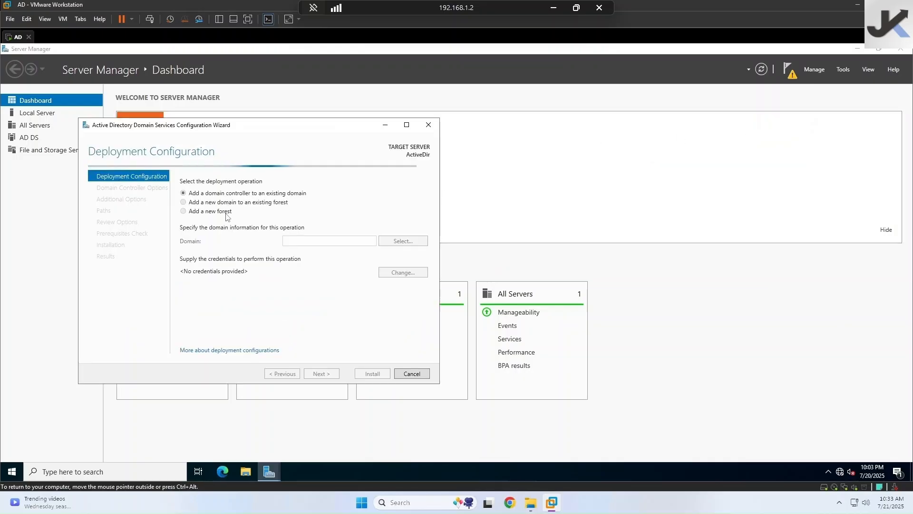
{"action": "left_click", "coordinate": [184, 211]}
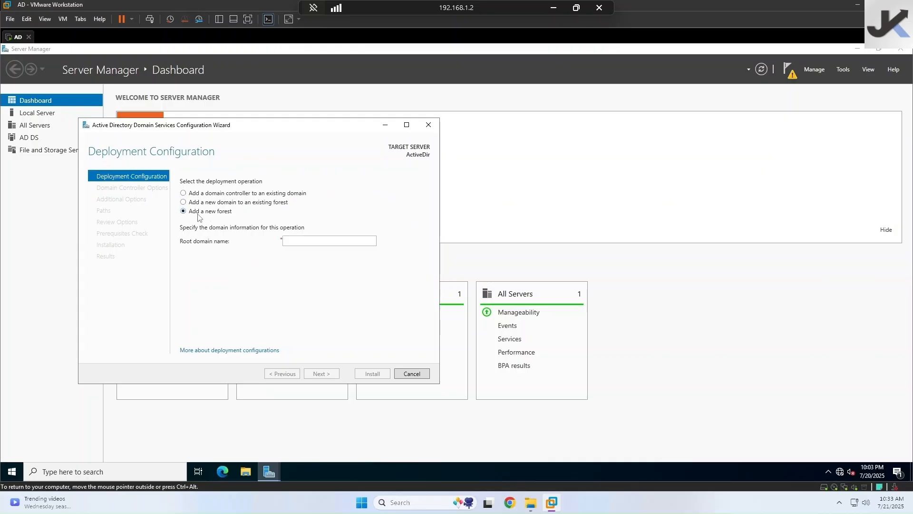
{"action": "left_click", "coordinate": [304, 241]}
{"action": "type", "text": "sql2025lab.com"}
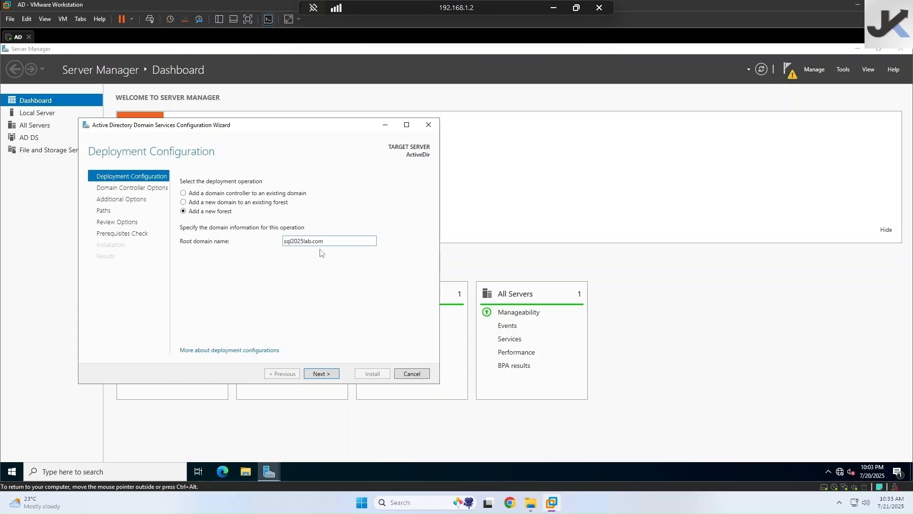
{"action": "left_click", "coordinate": [320, 375]}
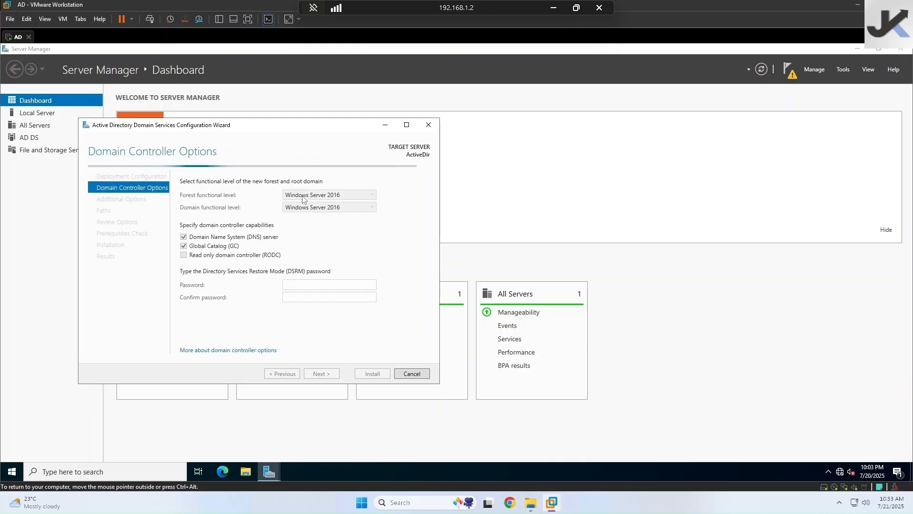
- Keep Windows Server 2016 functional levels and enter and confirm the DSRM password
{"action": "left_click", "coordinate": [361, 198]}
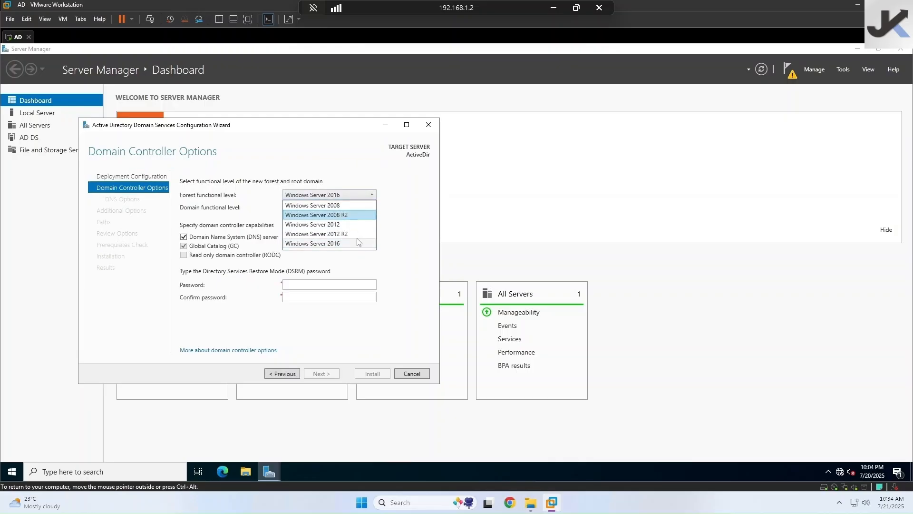
{"action": "left_click", "coordinate": [398, 245]}
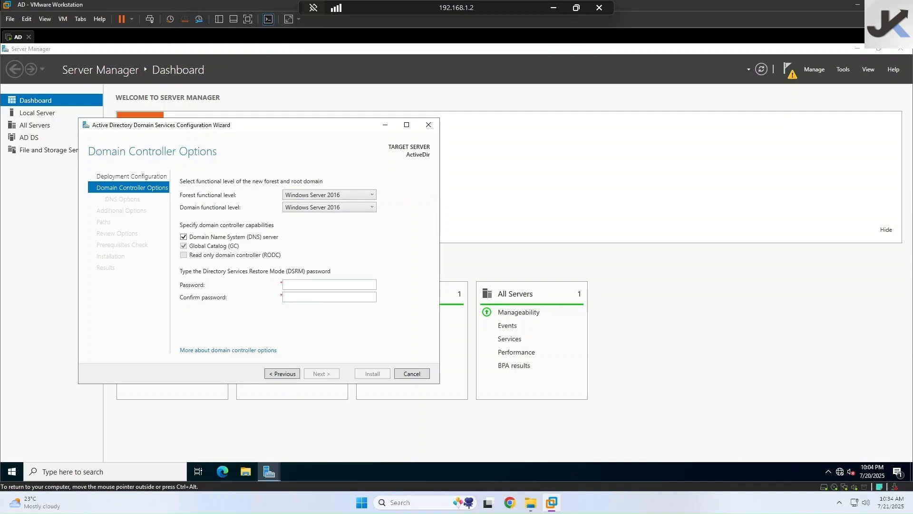
{"action": "left_click", "coordinate": [314, 285]}
{"action": "type", "text": "••••••••••••"}
{"action": "key", "text": "Tab"}
{"action": "type", "text": "••••••••••••"}
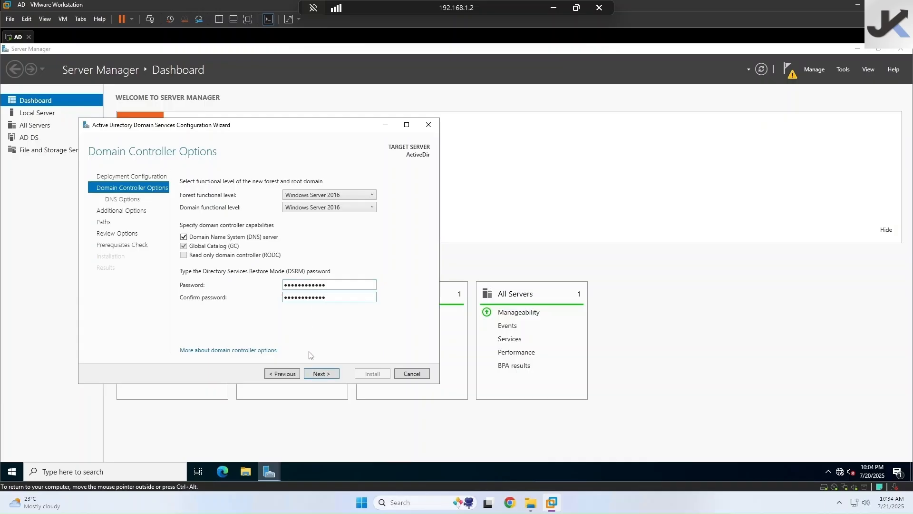
- Move past the domain controller options and accept the default DNS options
{"action": "left_click", "coordinate": [325, 371]}
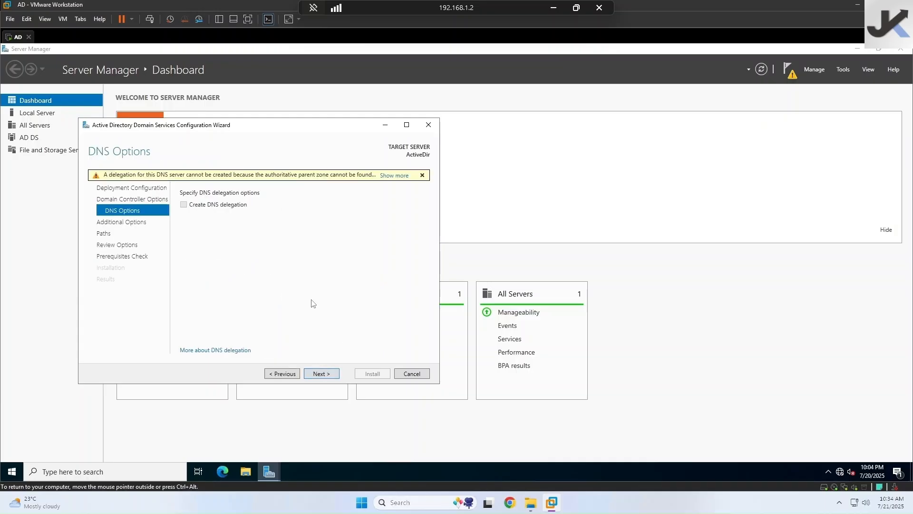
{"action": "left_click", "coordinate": [284, 374]}
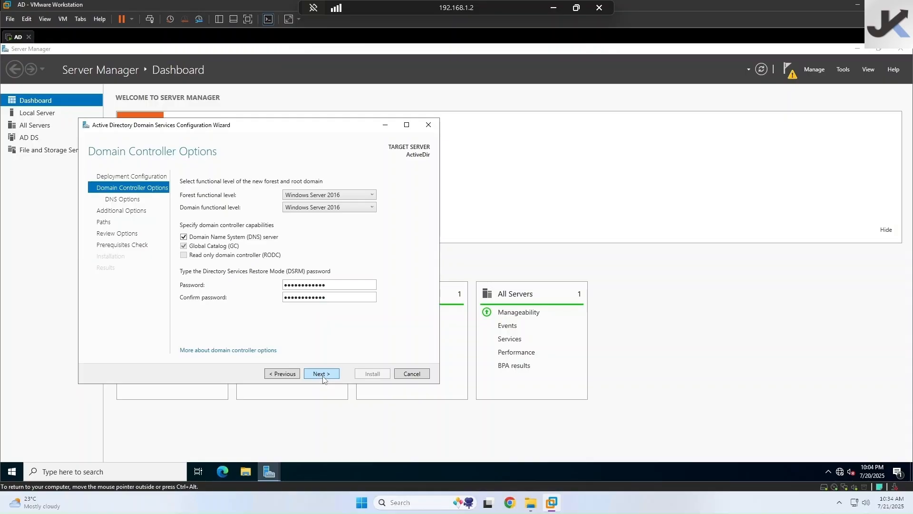
{"action": "left_click", "coordinate": [321, 374]}
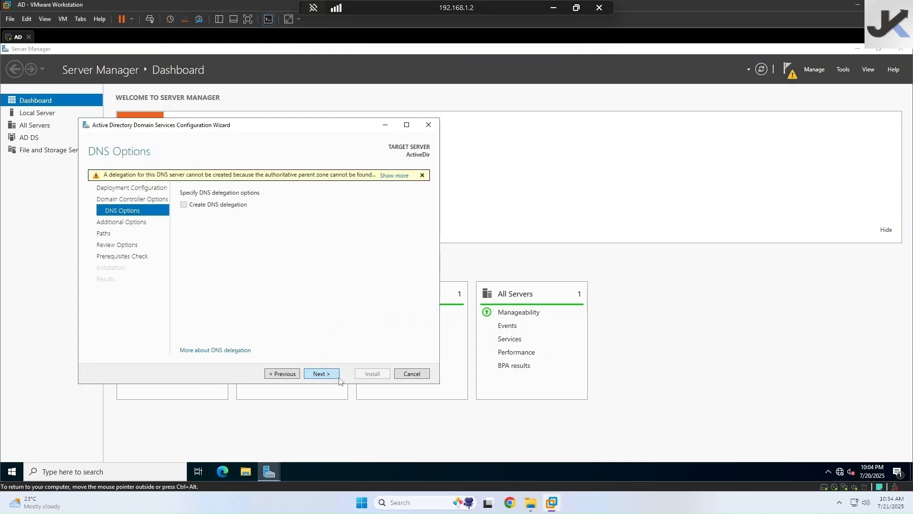
{"action": "left_click", "coordinate": [321, 374]}
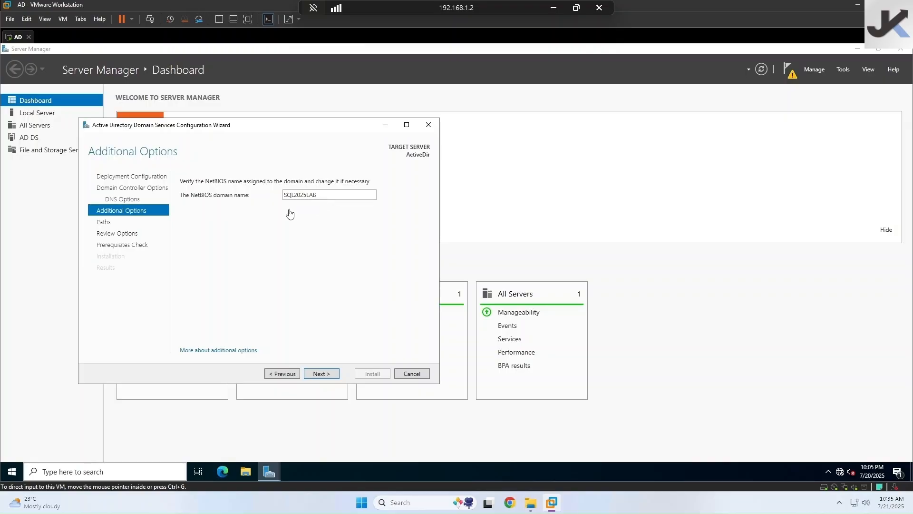
- Accept NetBIOS name SQL2025LAB and the default NTDS and SYSVOL paths
{"action": "left_click", "coordinate": [318, 375]}
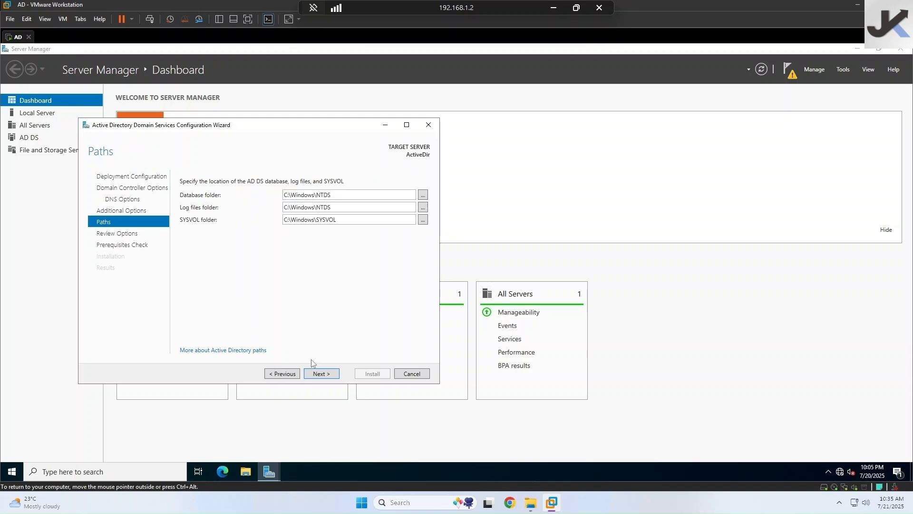
{"action": "left_click", "coordinate": [317, 376]}
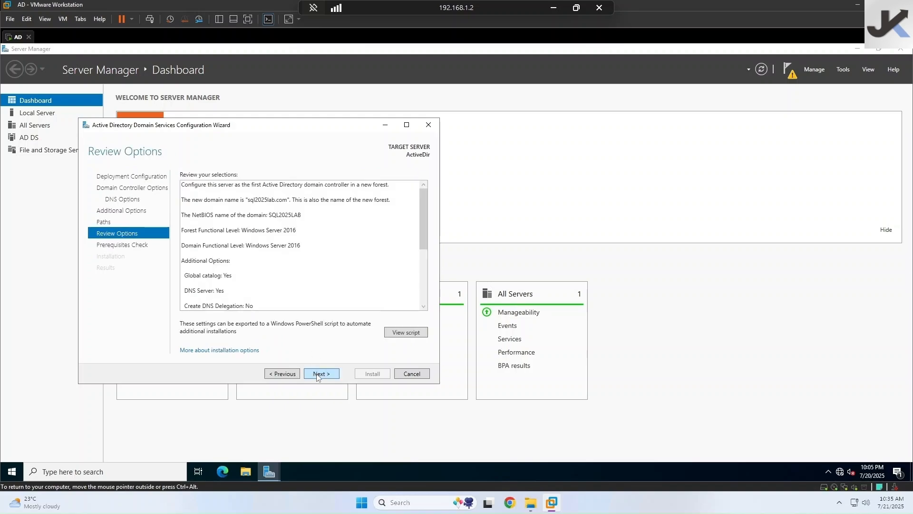
- Run the prerequisite checks, review the results, and start the AD DS installation
{"action": "left_click", "coordinate": [318, 376]}
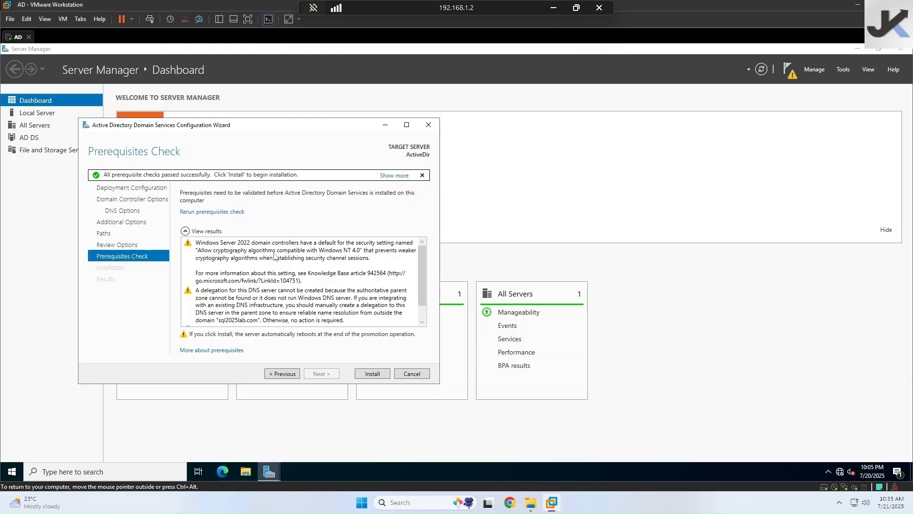
{"action": "scroll", "coordinate": [227, 256], "scroll_direction": "down", "scroll_amount": 1}
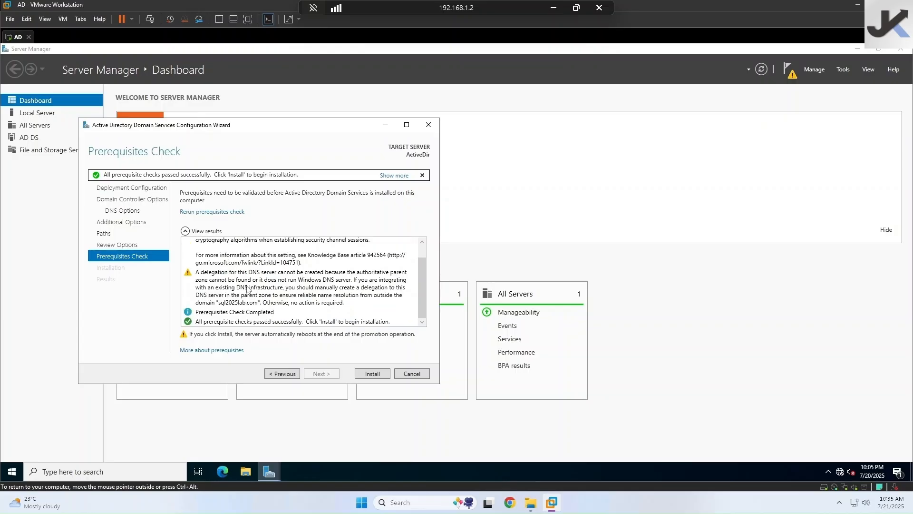
{"action": "scroll", "coordinate": [249, 291], "scroll_direction": "up", "scroll_amount": 1}
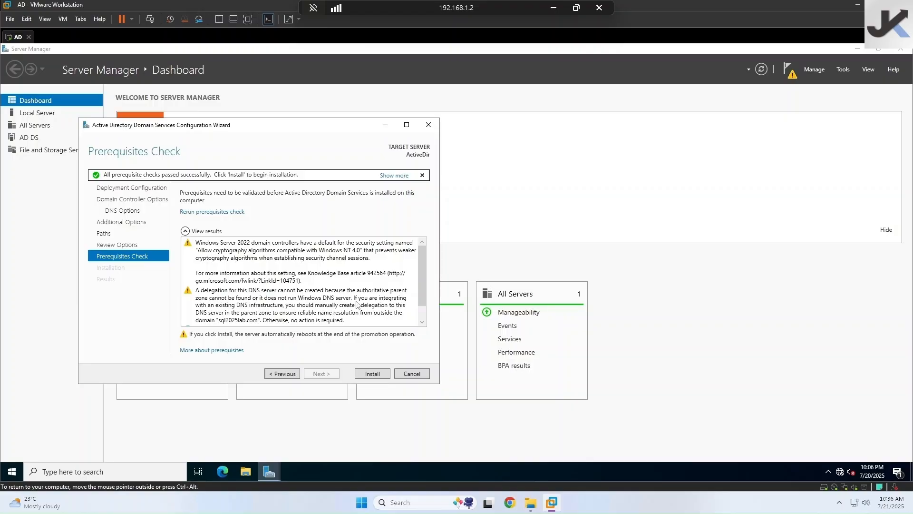
{"action": "scroll", "coordinate": [363, 306], "scroll_direction": "down", "scroll_amount": 1}
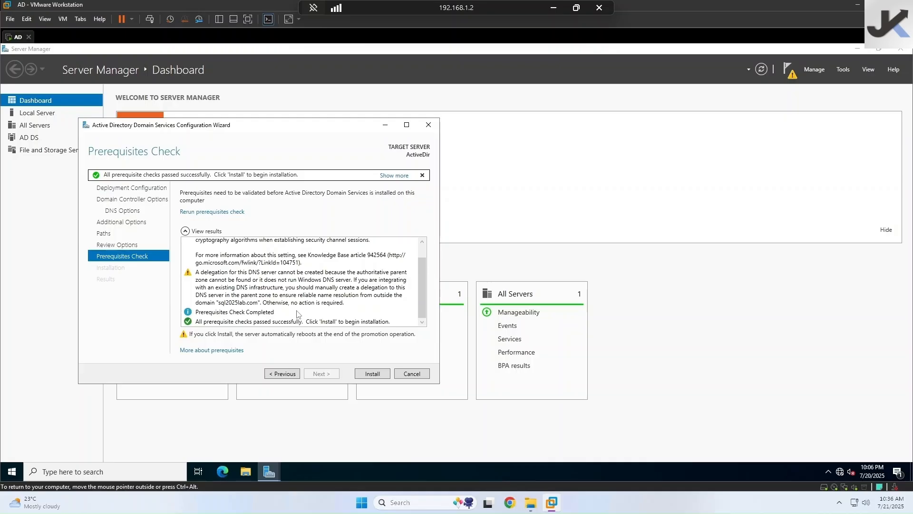
{"action": "left_click", "coordinate": [366, 373]}
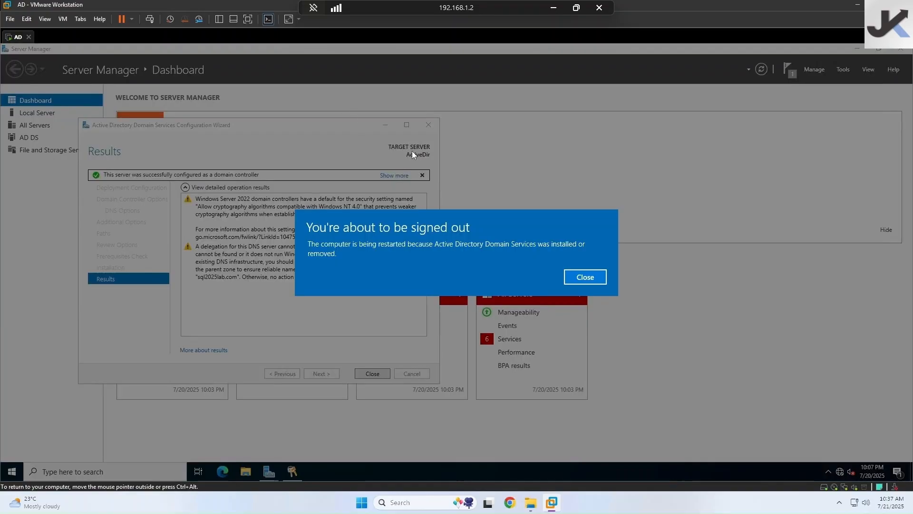
- Dismiss the sign-out notice and close the finished configuration wizard so the server reboots
{"action": "left_click", "coordinate": [586, 277]}
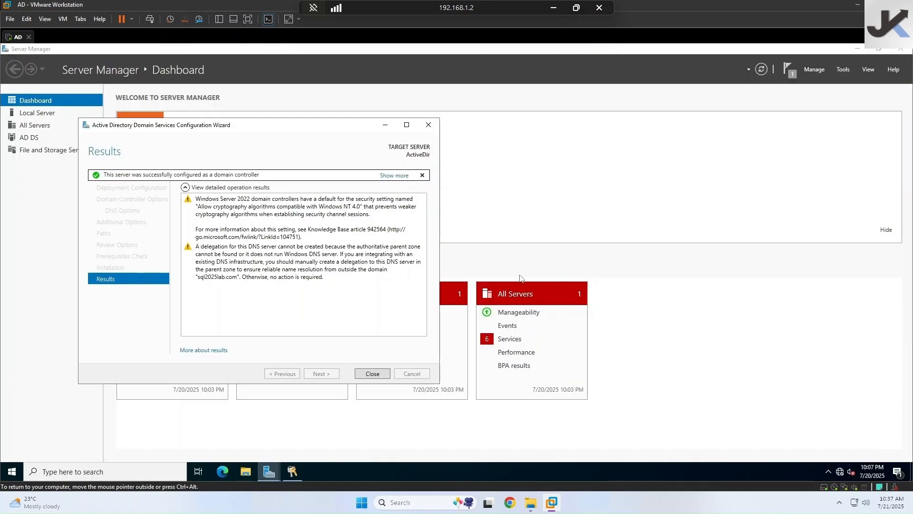
{"action": "left_click", "coordinate": [382, 376]}
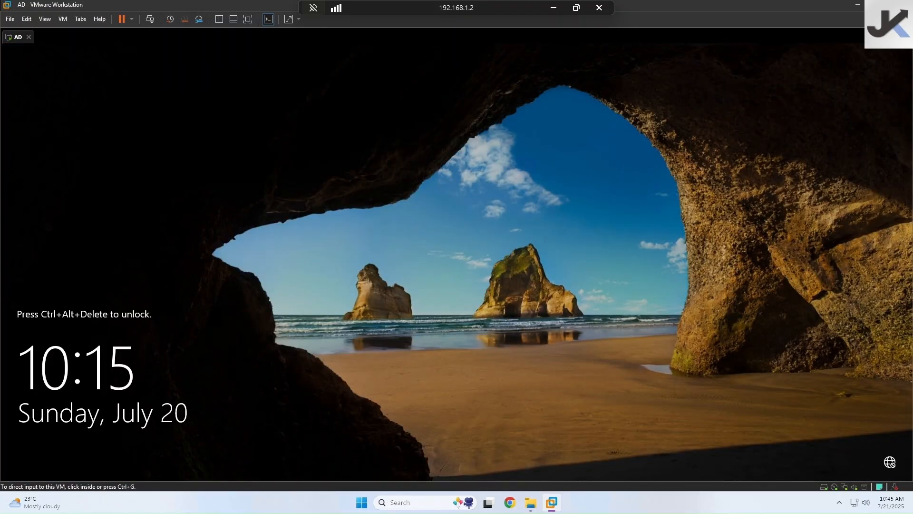
- Sign in to the restarted server as the domain administrator
{"action": "left_click", "coordinate": [150, 19]}
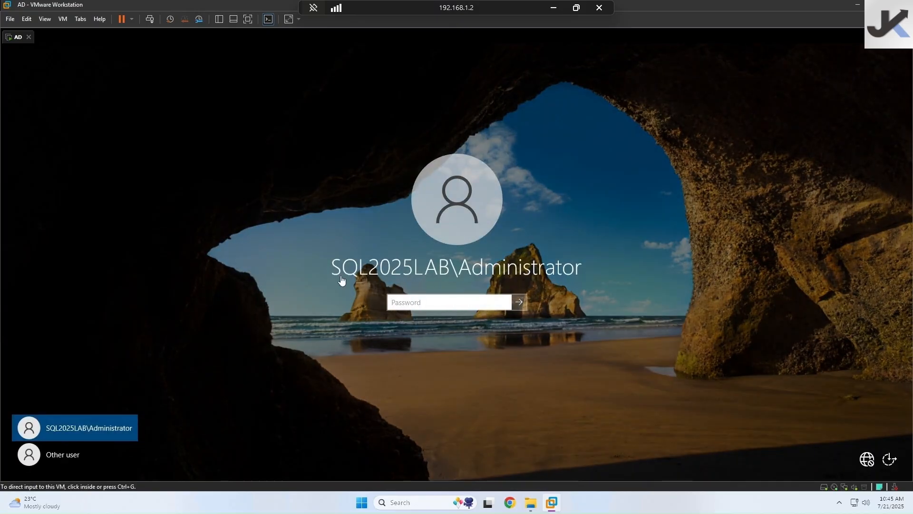
{"action": "left_click", "coordinate": [461, 302]}
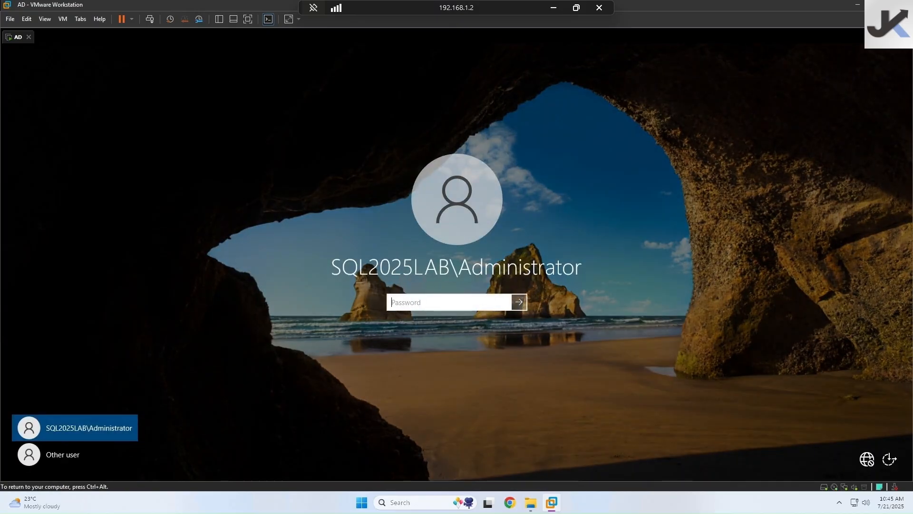
{"action": "type", "text": "•"}
{"action": "key", "text": "Return"}
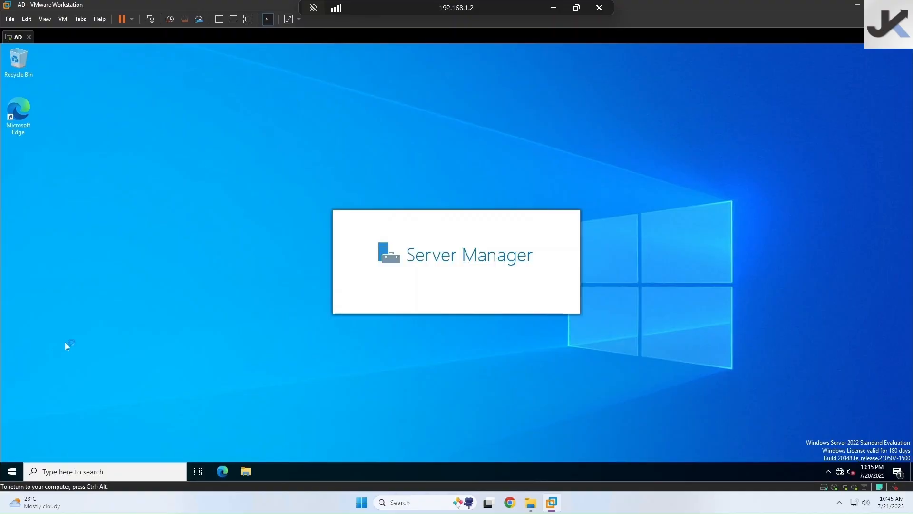
- Launch Active Directory Users and Computers, dismiss the Windows Admin Center notice, and close Server Manager
{"action": "left_click", "coordinate": [11, 471]}
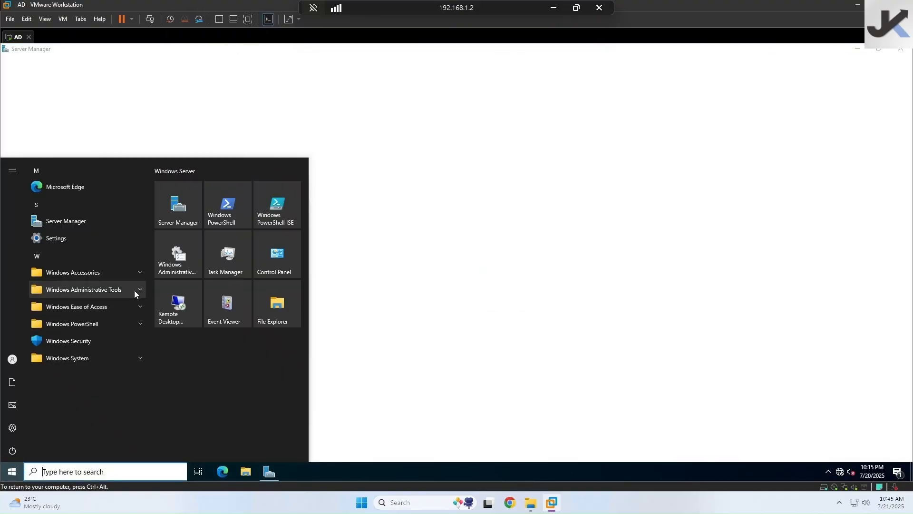
{"action": "left_click", "coordinate": [134, 291]}
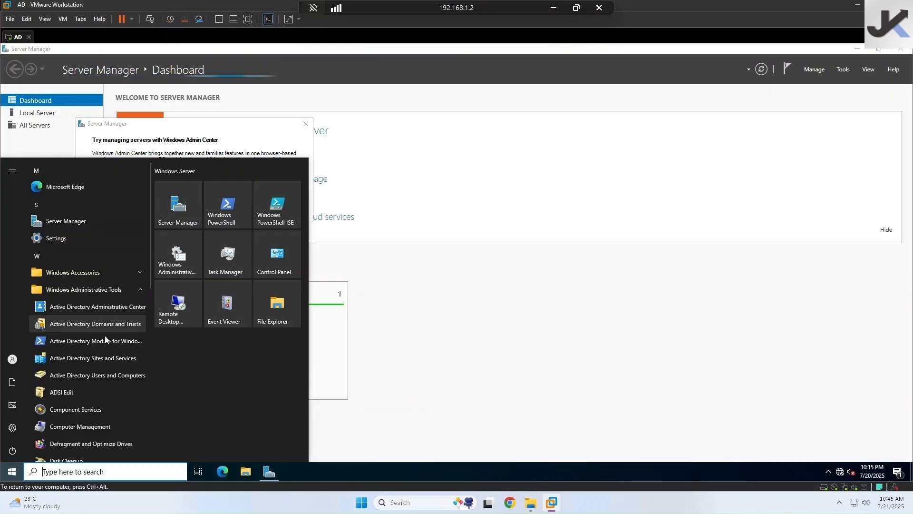
{"action": "left_click", "coordinate": [110, 376]}
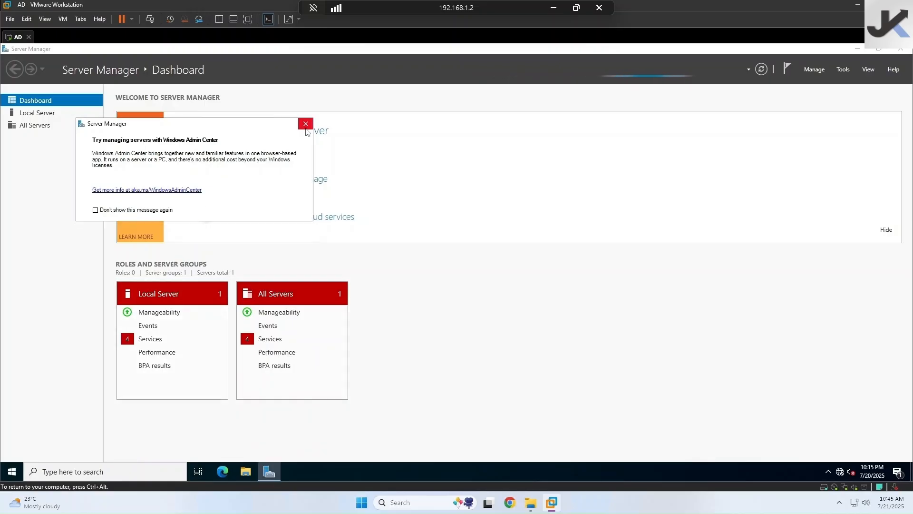
{"action": "left_click", "coordinate": [305, 124]}
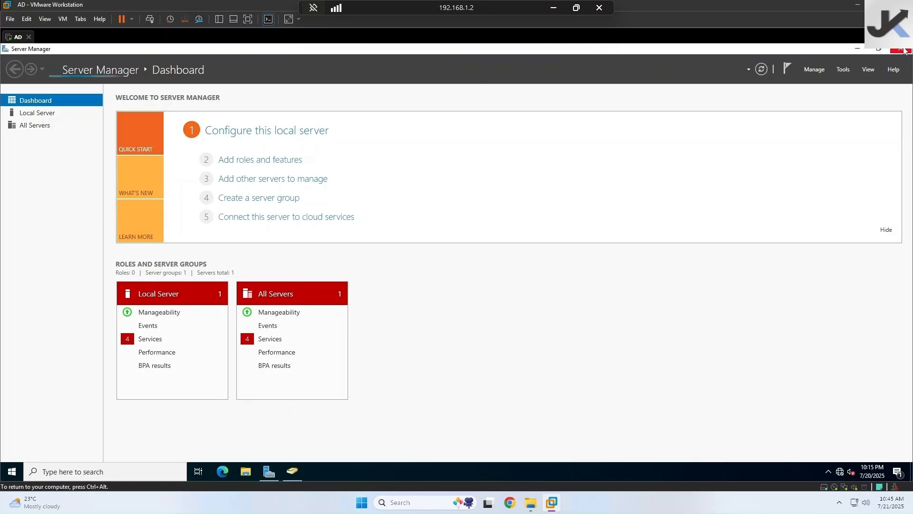
{"action": "left_click", "coordinate": [901, 49]}
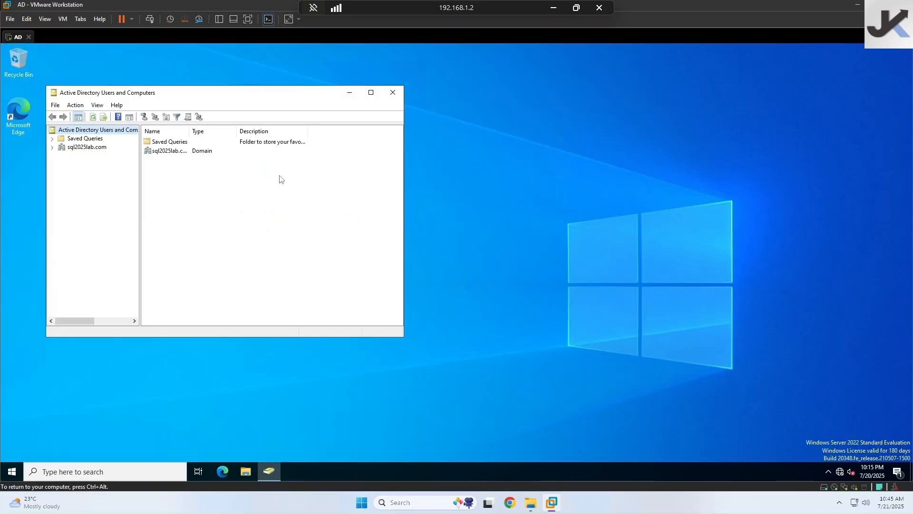
- Expand sql2025lab.com and browse the Users container, widening the Name column
{"action": "left_click", "coordinate": [53, 147]}
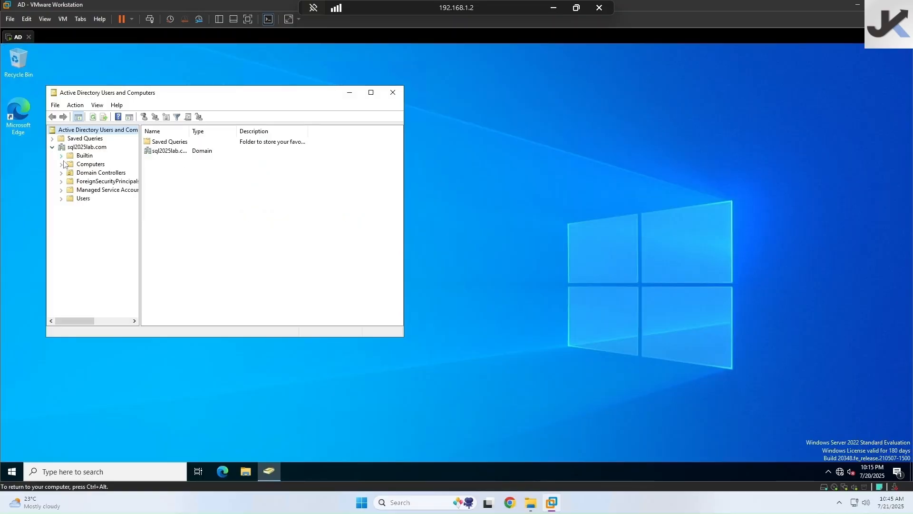
{"action": "left_click", "coordinate": [72, 200]}
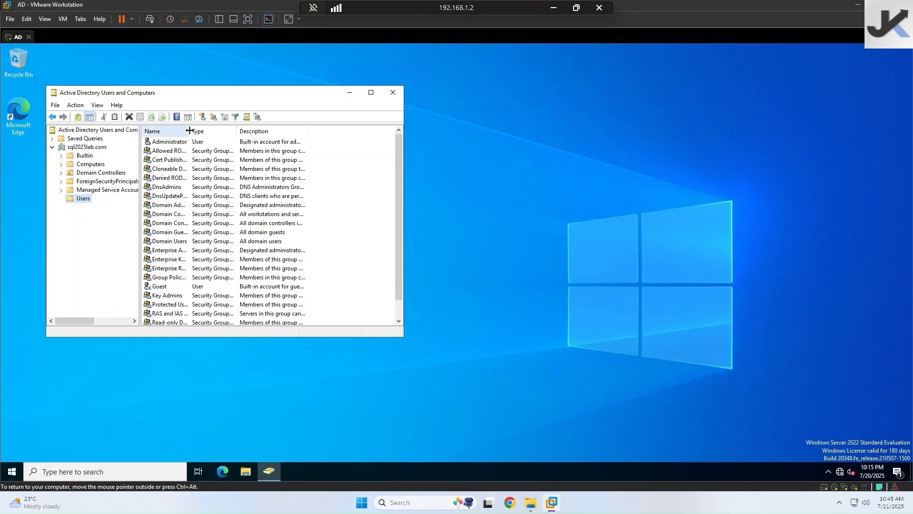
{"action": "left_click_drag", "start_coordinate": [190, 131], "coordinate": [311, 131]}
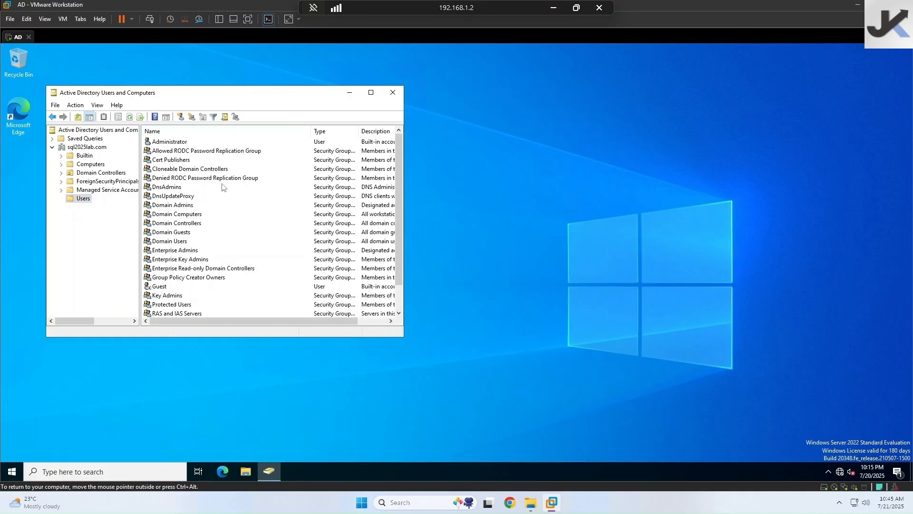
{"action": "left_click", "coordinate": [192, 208]}
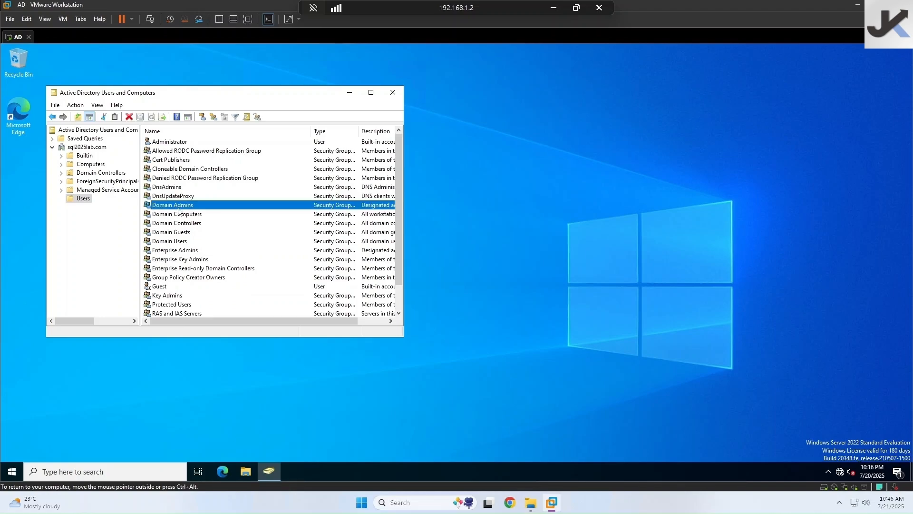
- Begin a new user in Users named sql dba with logon name sql.dba
{"action": "right_click", "coordinate": [77, 200]}
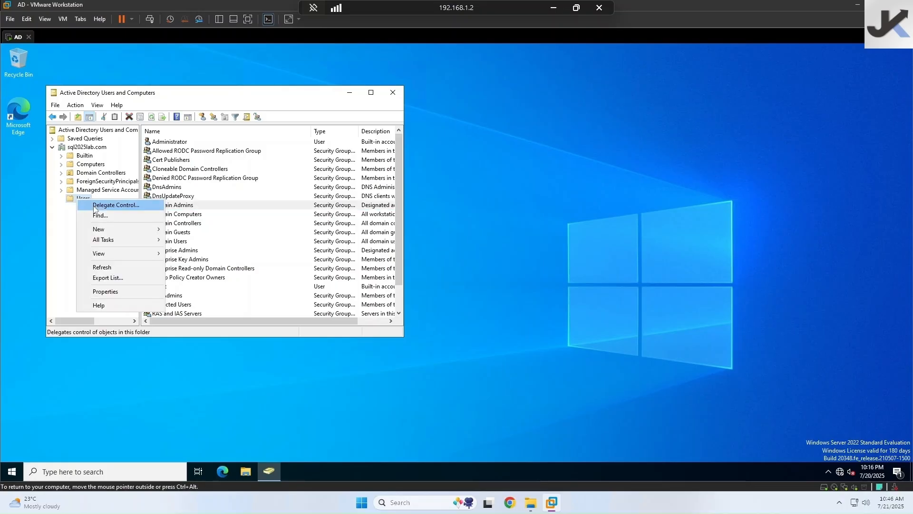
{"action": "mouse_move", "coordinate": [103, 232]}
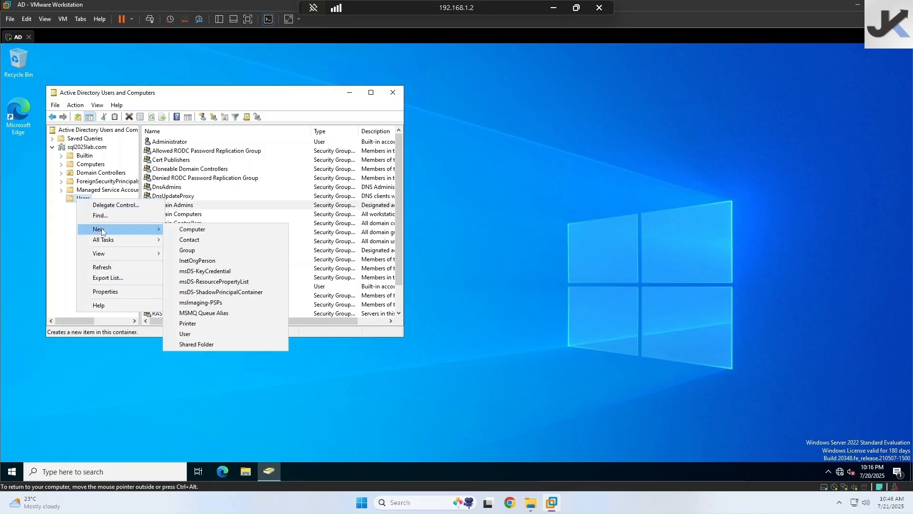
{"action": "left_click", "coordinate": [190, 334]}
{"action": "type", "text": "sql"}
{"action": "key", "text": "Tab"}
{"action": "key", "text": "Tab"}
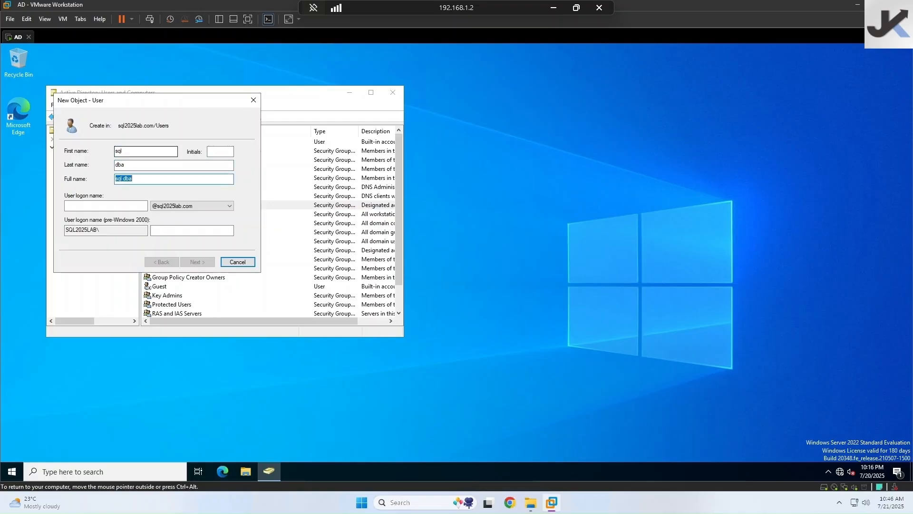
{"action": "key", "text": "Tab"}
{"action": "type", "text": "sq"}
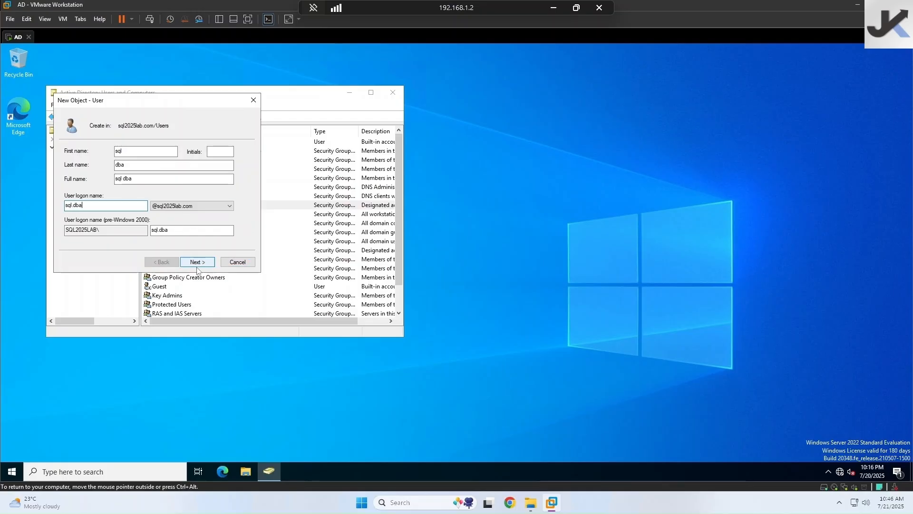
{"action": "type", "text": "l.dba"}
{"action": "left_click", "coordinate": [197, 261]}
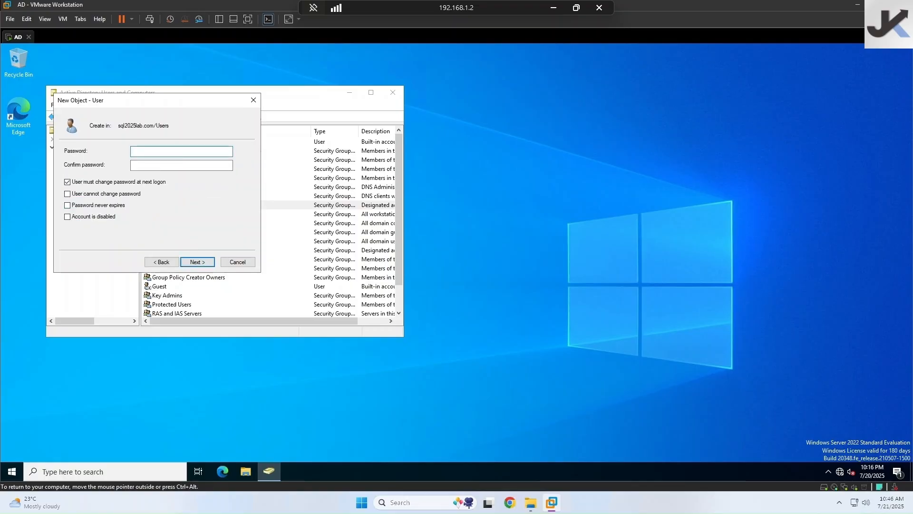
- Set the user's password, untick must-change at next logon, tick never expires, and finish
{"action": "type", "text": "••••••••••••"}
{"action": "key", "text": "Tab"}
{"action": "type", "text": "•••••"}
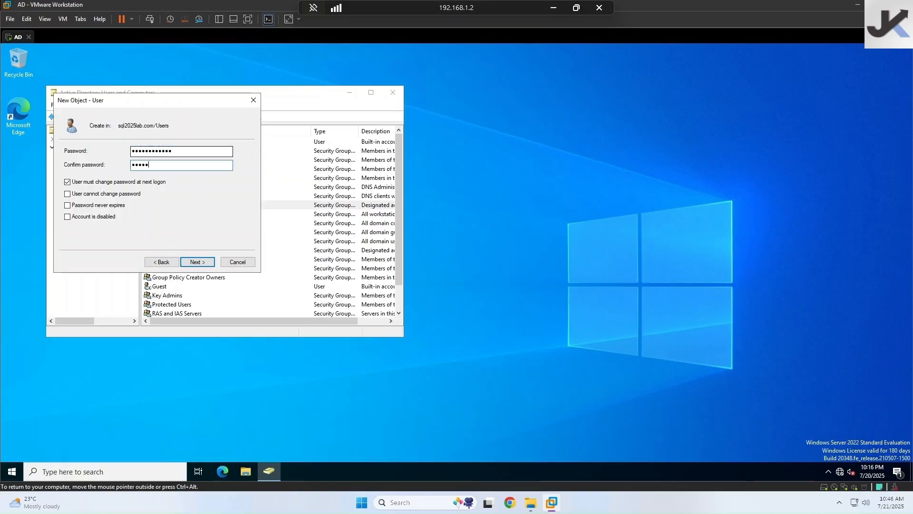
{"action": "type", "text": "•••••••"}
{"action": "left_click", "coordinate": [129, 183]}
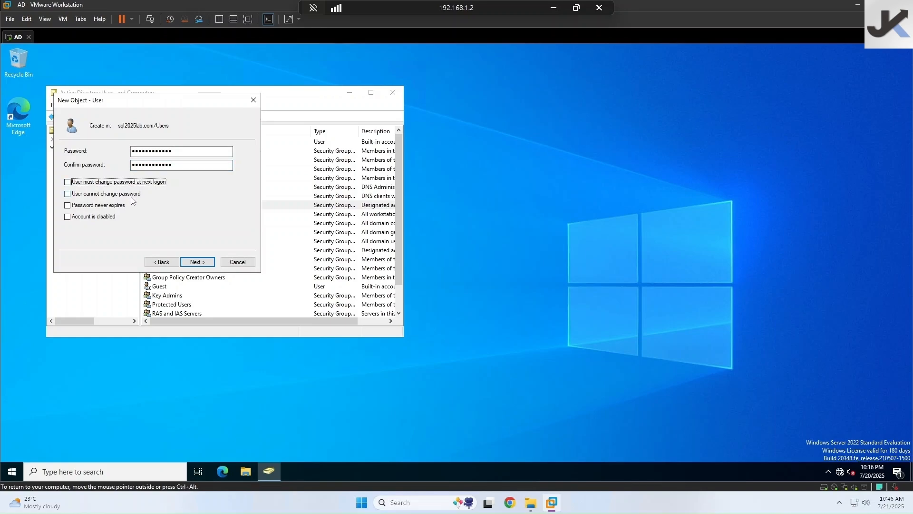
{"action": "left_click", "coordinate": [114, 208]}
{"action": "left_click", "coordinate": [197, 262]}
{"action": "left_click", "coordinate": [197, 262]}
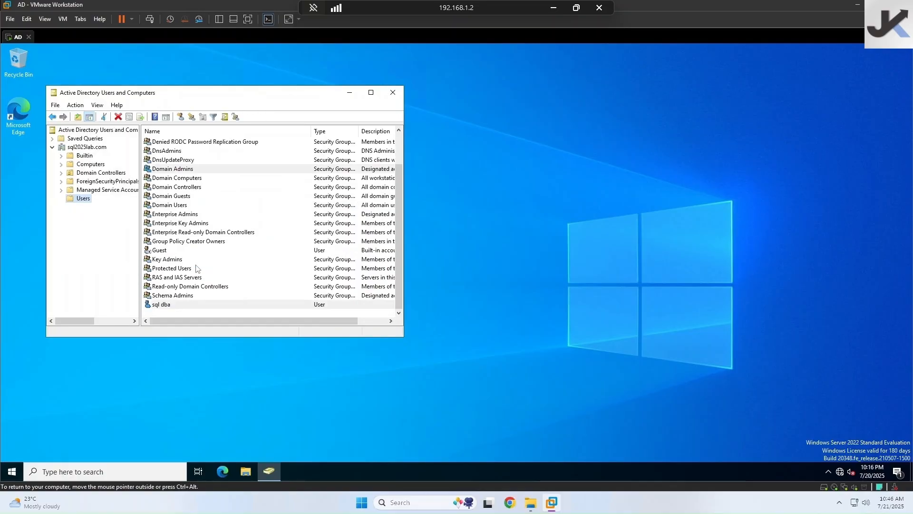
- Open Domain Admins' Members tab and search all domain objects to add a member
{"action": "double_click", "coordinate": [170, 171]}
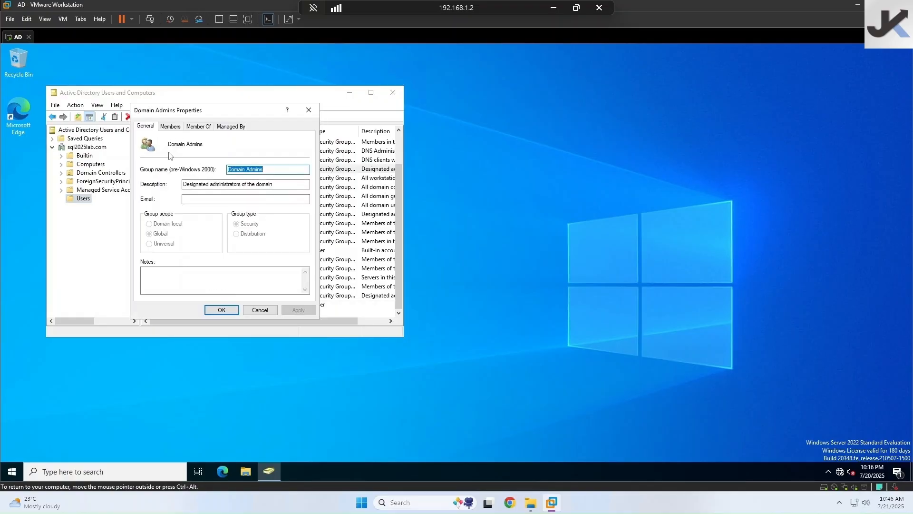
{"action": "left_click", "coordinate": [257, 310]}
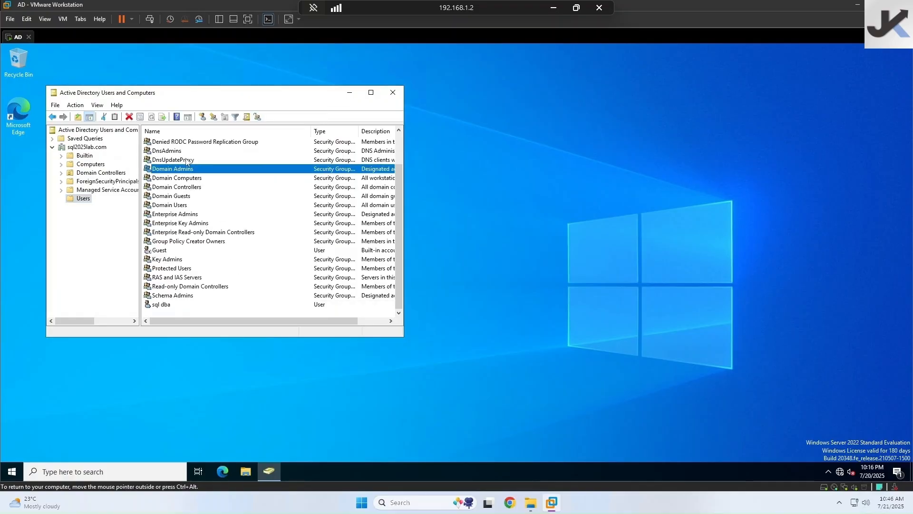
{"action": "double_click", "coordinate": [190, 172]}
{"action": "left_click", "coordinate": [171, 126]}
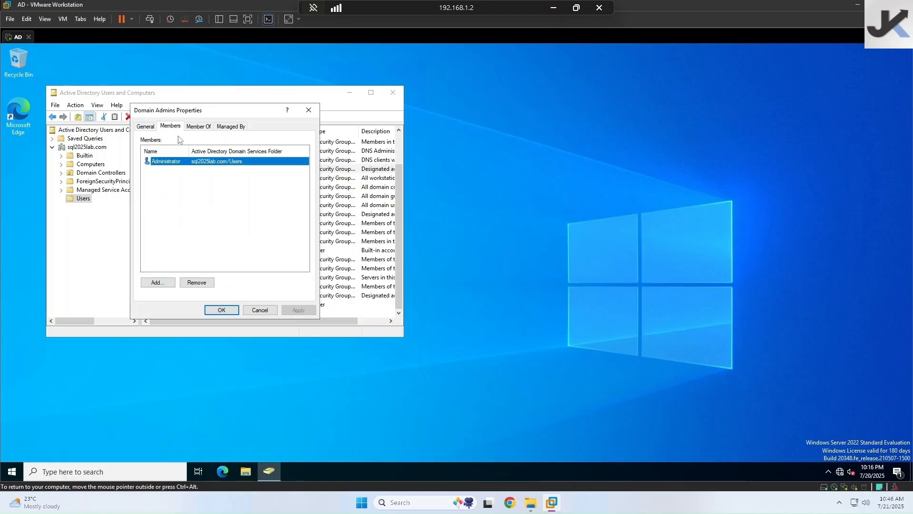
{"action": "left_click", "coordinate": [158, 283]}
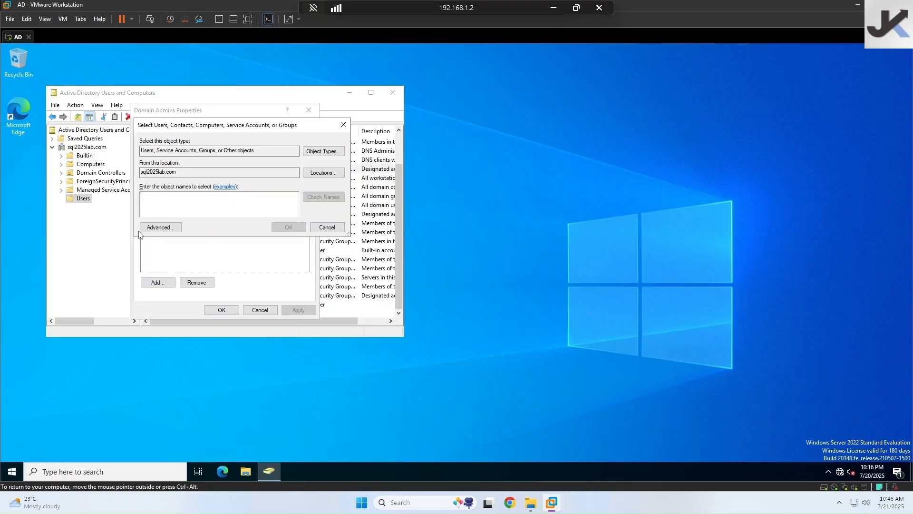
{"action": "left_click", "coordinate": [172, 227]}
{"action": "left_click", "coordinate": [358, 229]}
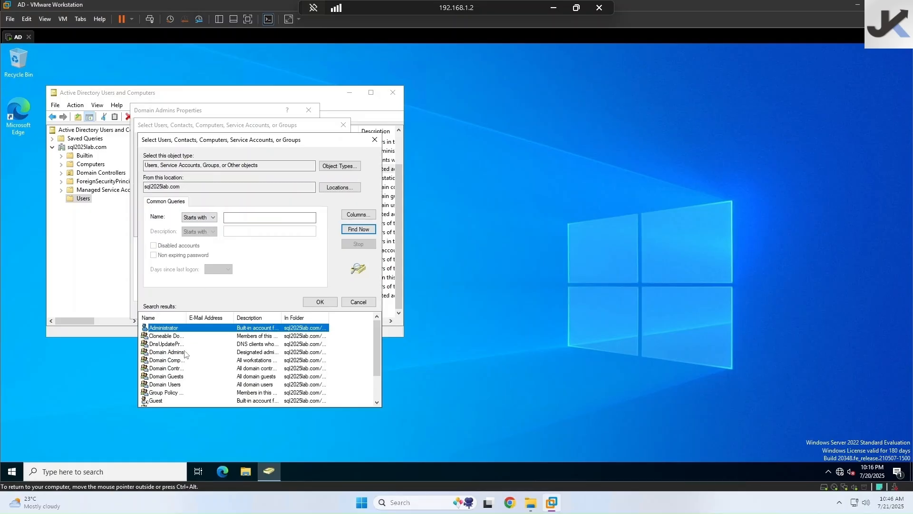
- Select sql dba from the results, add it to Domain Admins, and apply
{"action": "scroll", "coordinate": [166, 401], "scroll_direction": "down", "scroll_amount": 2}
{"action": "left_click", "coordinate": [162, 400]}
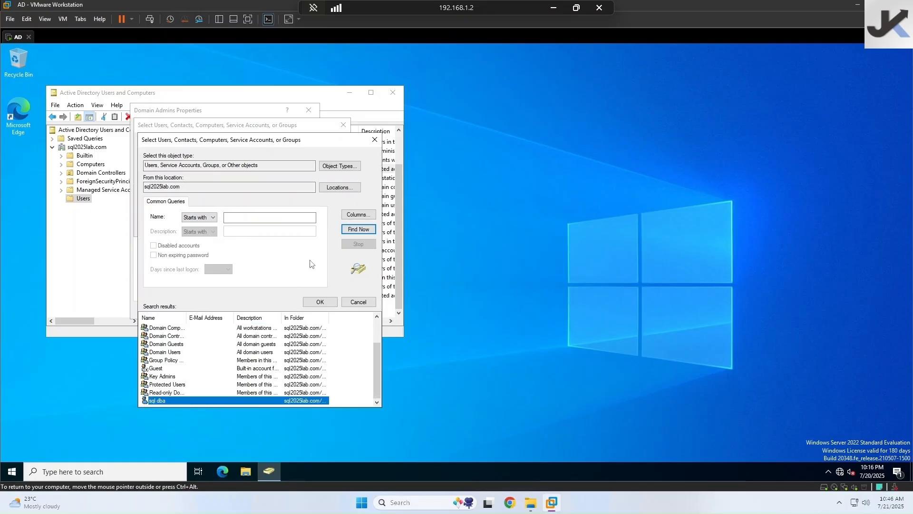
{"action": "left_click", "coordinate": [320, 302]}
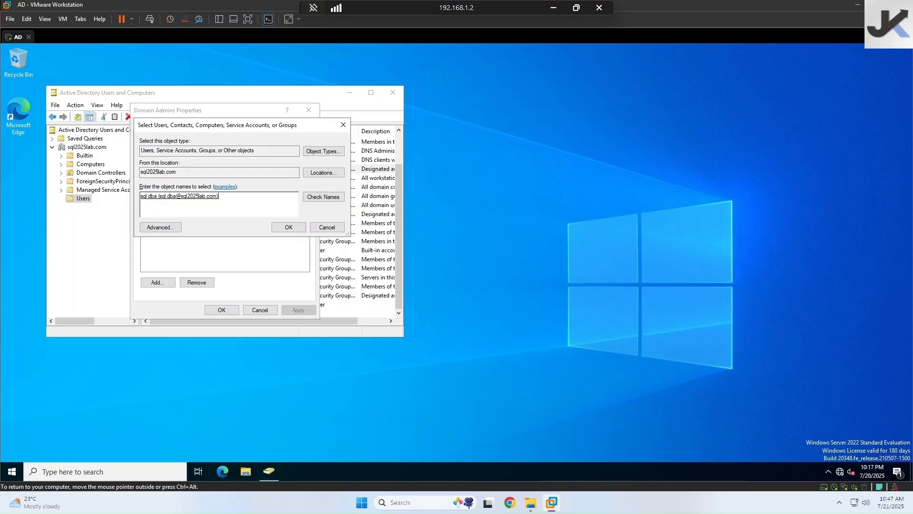
{"action": "left_click", "coordinate": [288, 227]}
{"action": "left_click", "coordinate": [239, 310]}
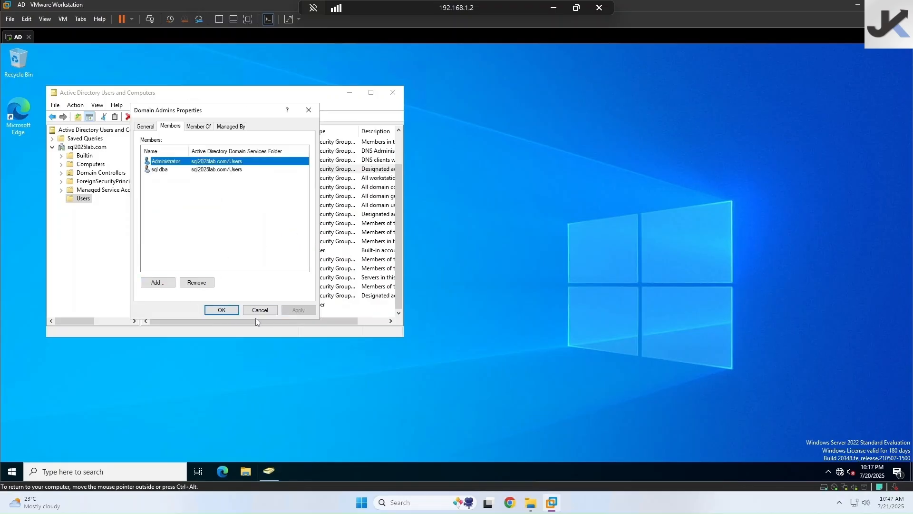
{"action": "left_click", "coordinate": [220, 313]}
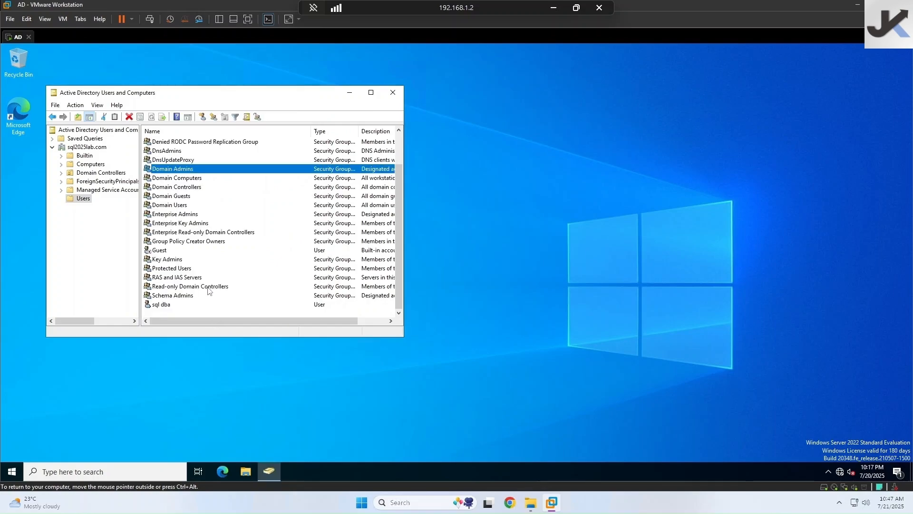